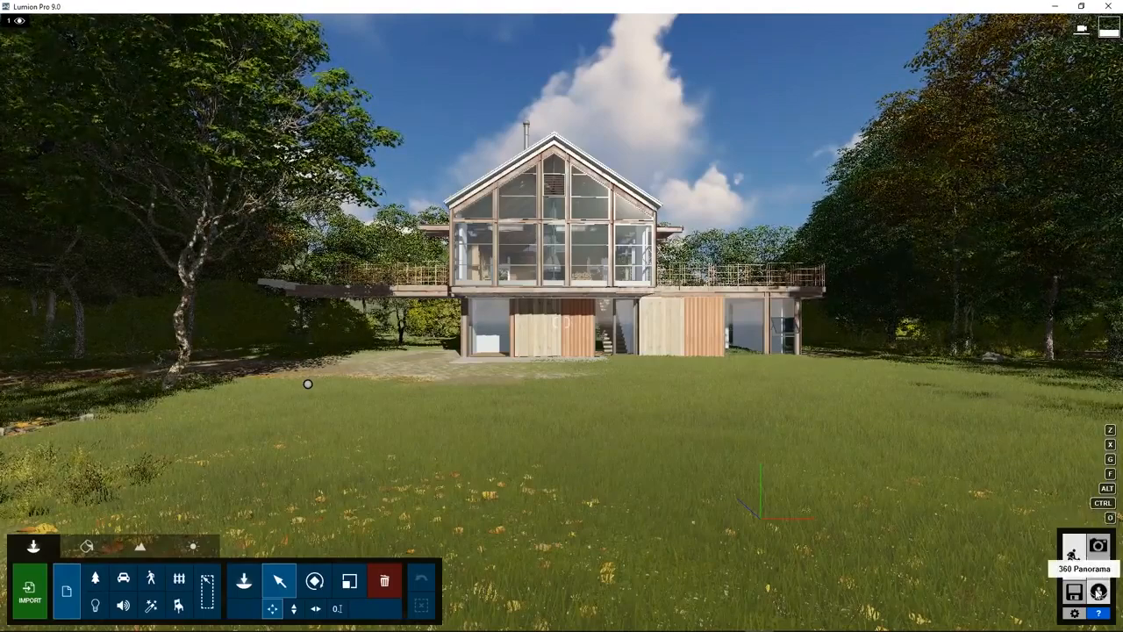
# Switch to 360 Panorama mode with the house scene shown in the panorama preview.
pyautogui.click(1098, 592)
# Move the camera under the house's overhang at a level 1.60m eye height and store it as panorama 1.
pyautogui.press('w')
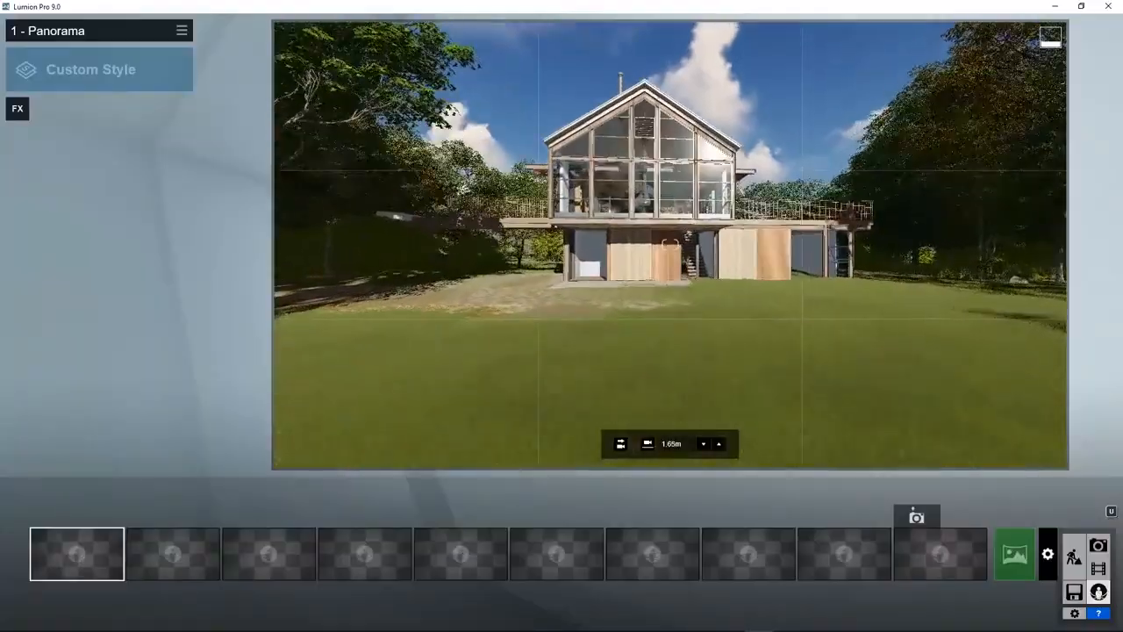
pyautogui.press('w')
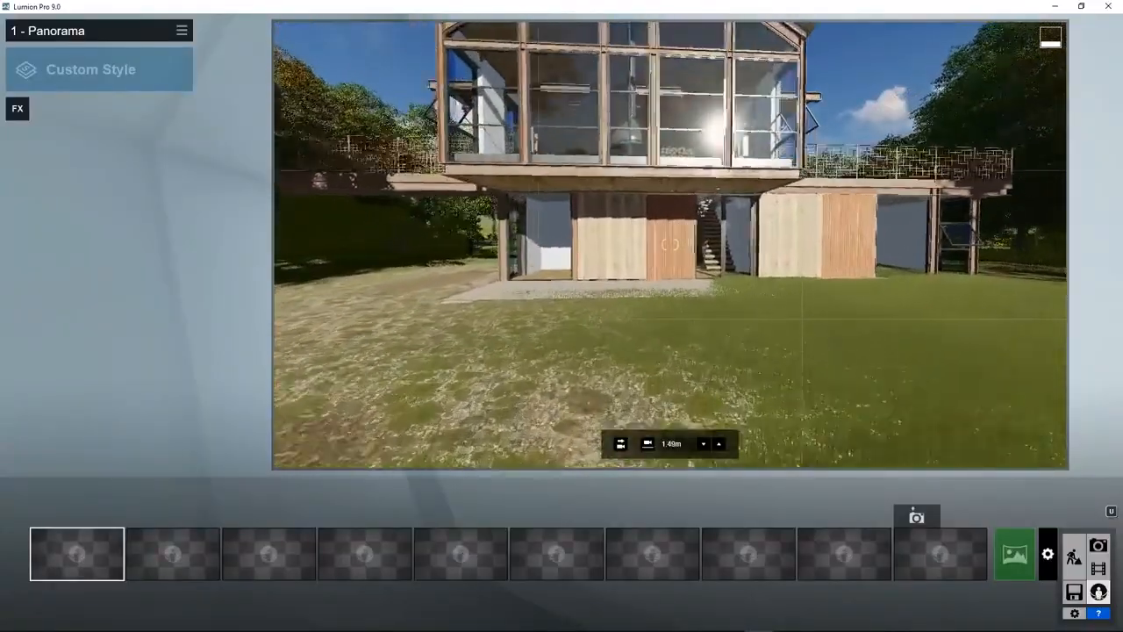
pyautogui.press('w')
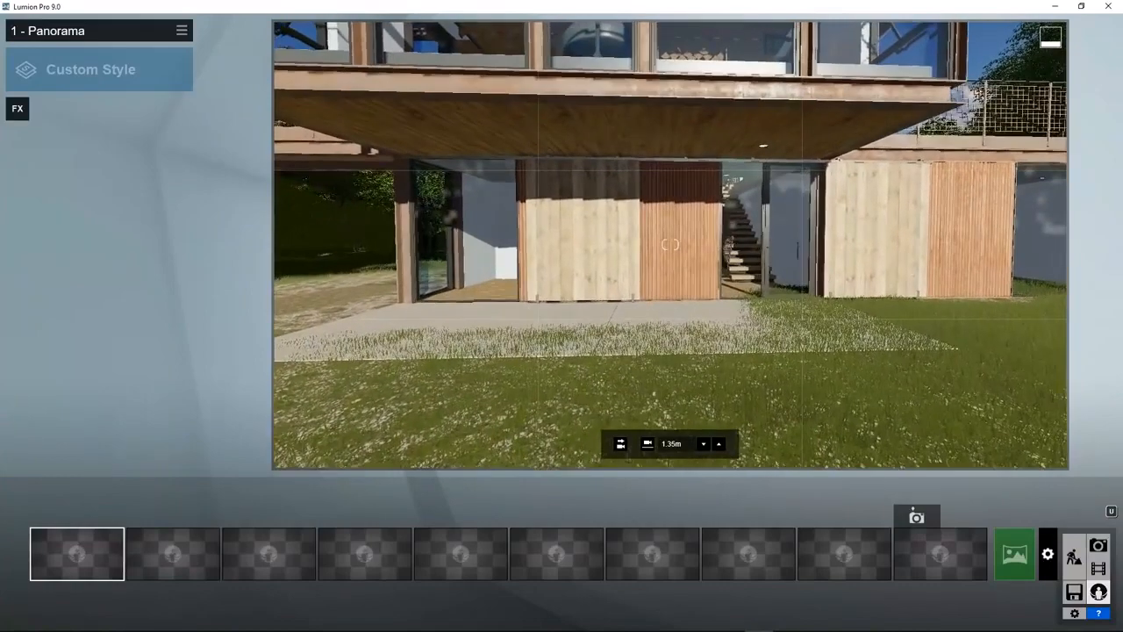
pyautogui.moveTo(767, 353); pyautogui.dragTo(761, 341, button='right')
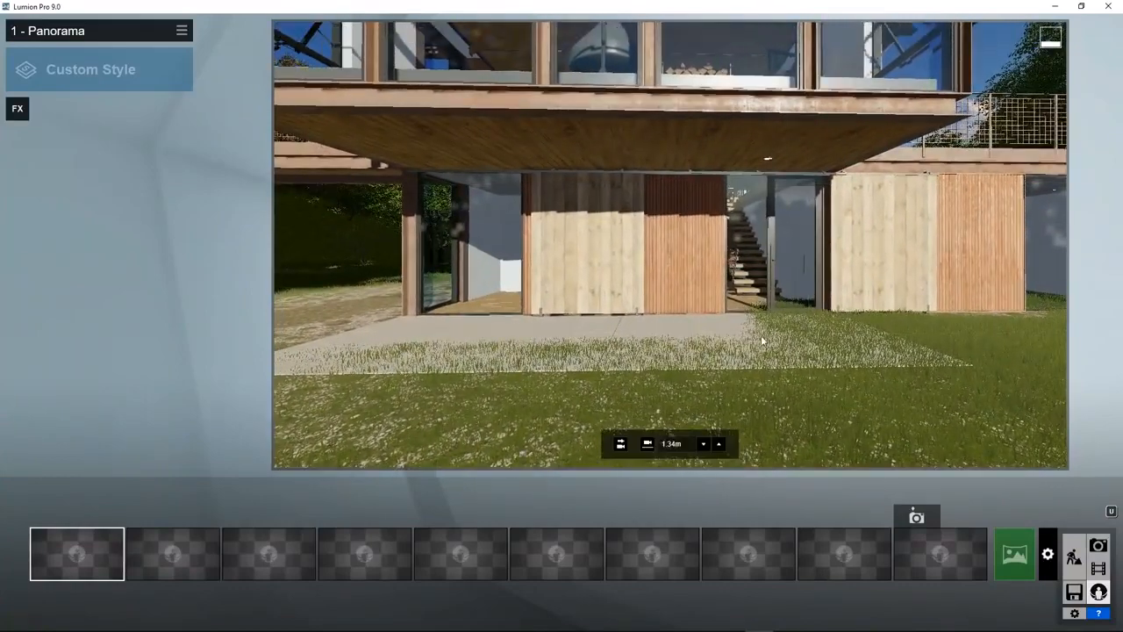
pyautogui.click(648, 444)
pyautogui.click(620, 445)
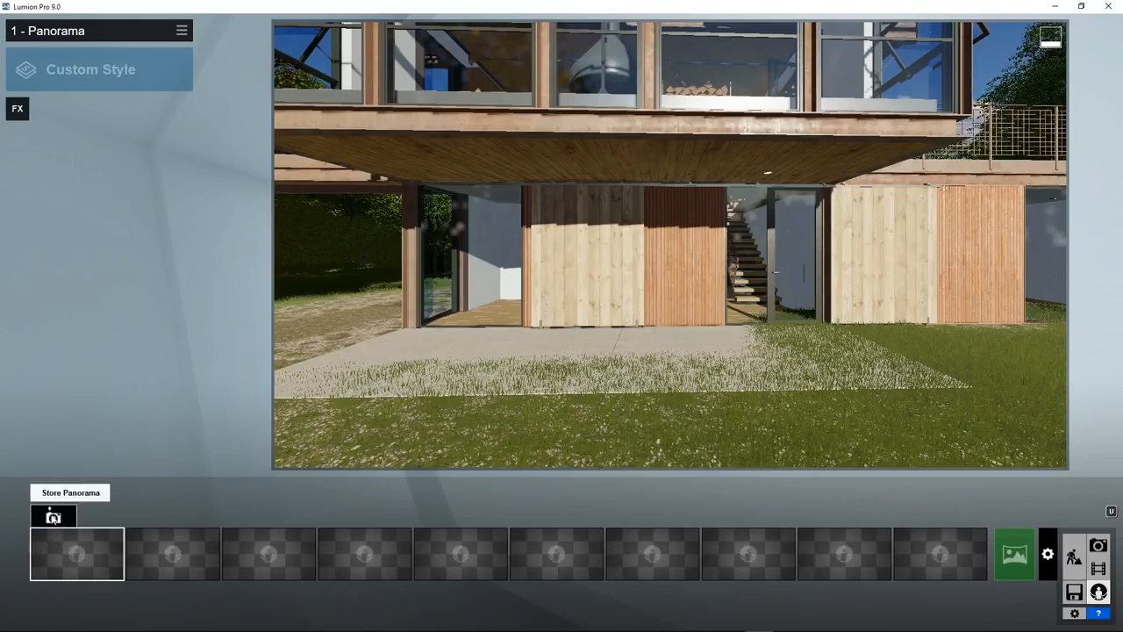
pyautogui.click(52, 518)
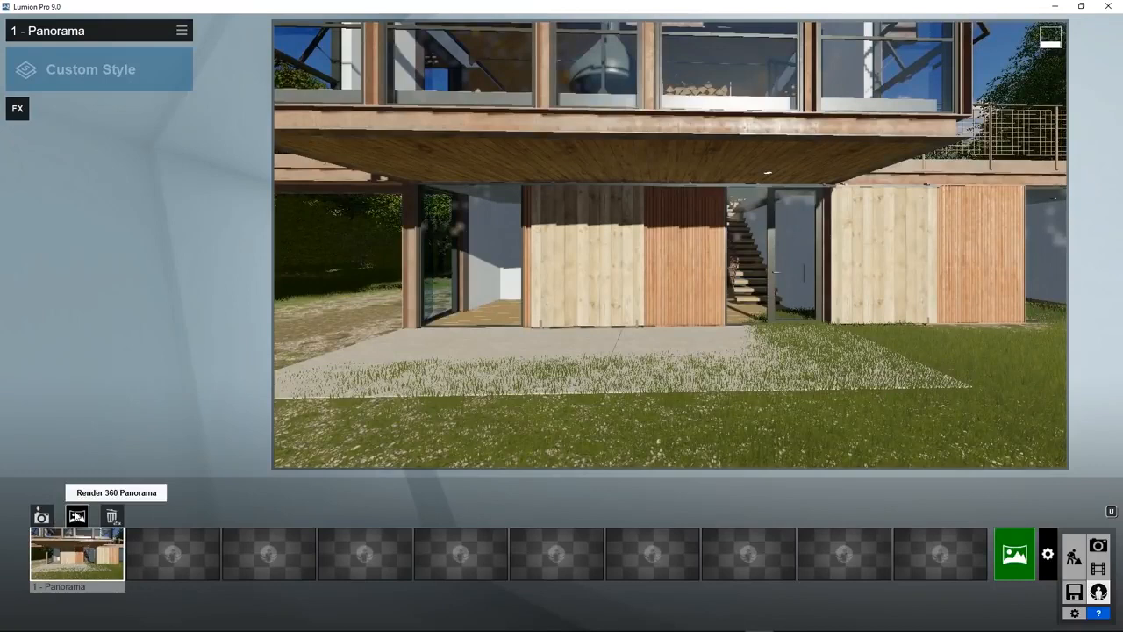
# Keep Stereoscopic off and start a Medium 4096x2048 render of panorama 1.
pyautogui.click(77, 515)
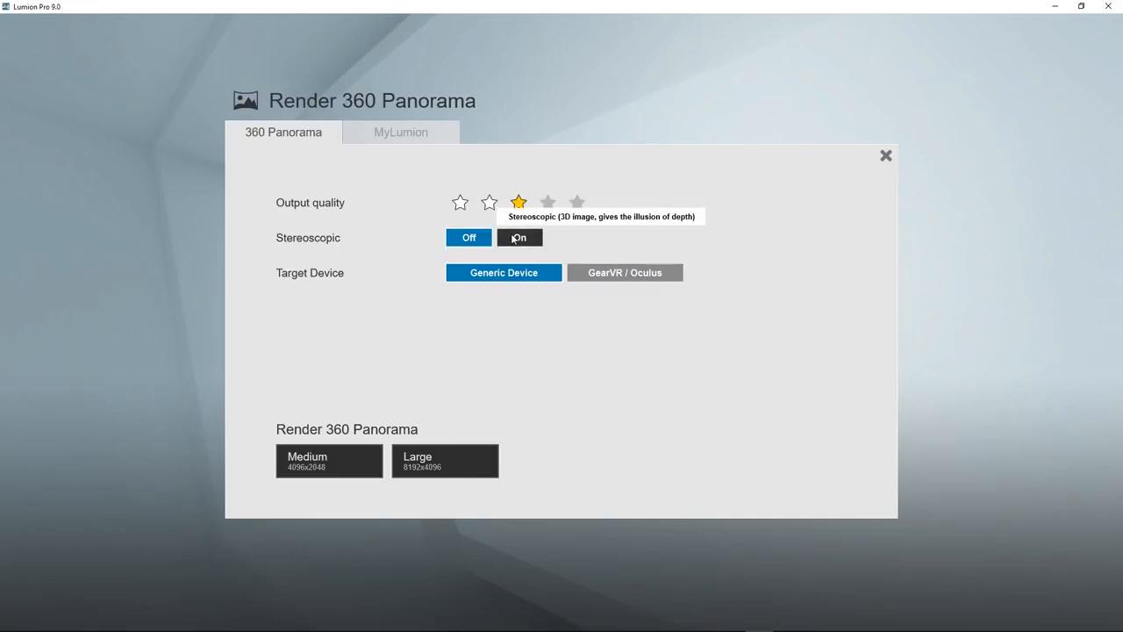
pyautogui.click(514, 240)
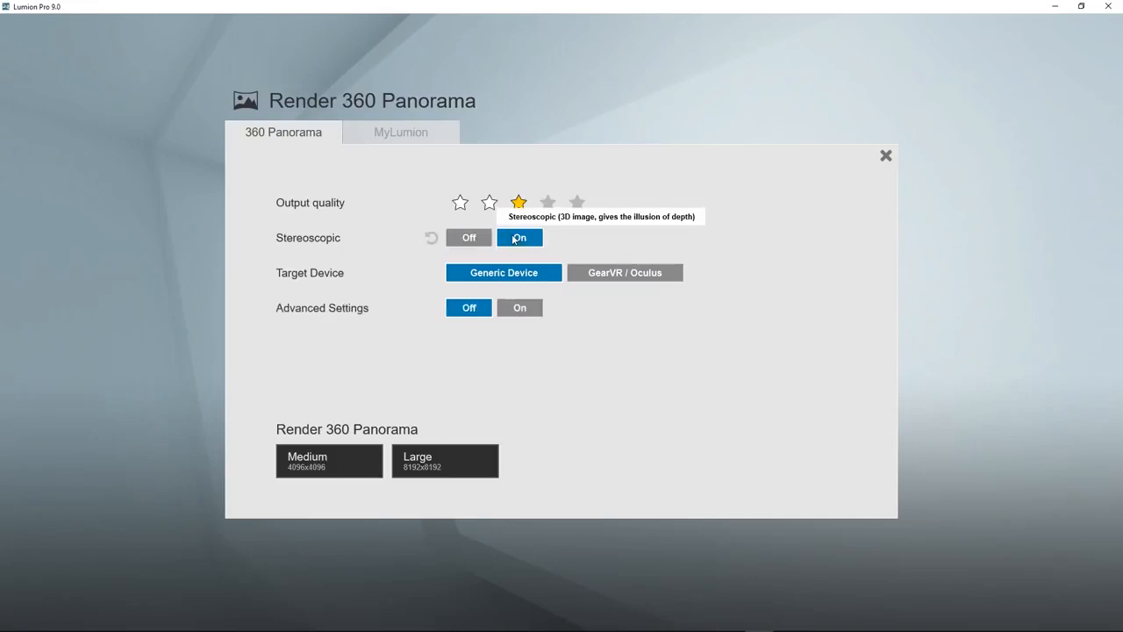
pyautogui.click(465, 239)
pyautogui.click(521, 241)
pyautogui.click(471, 241)
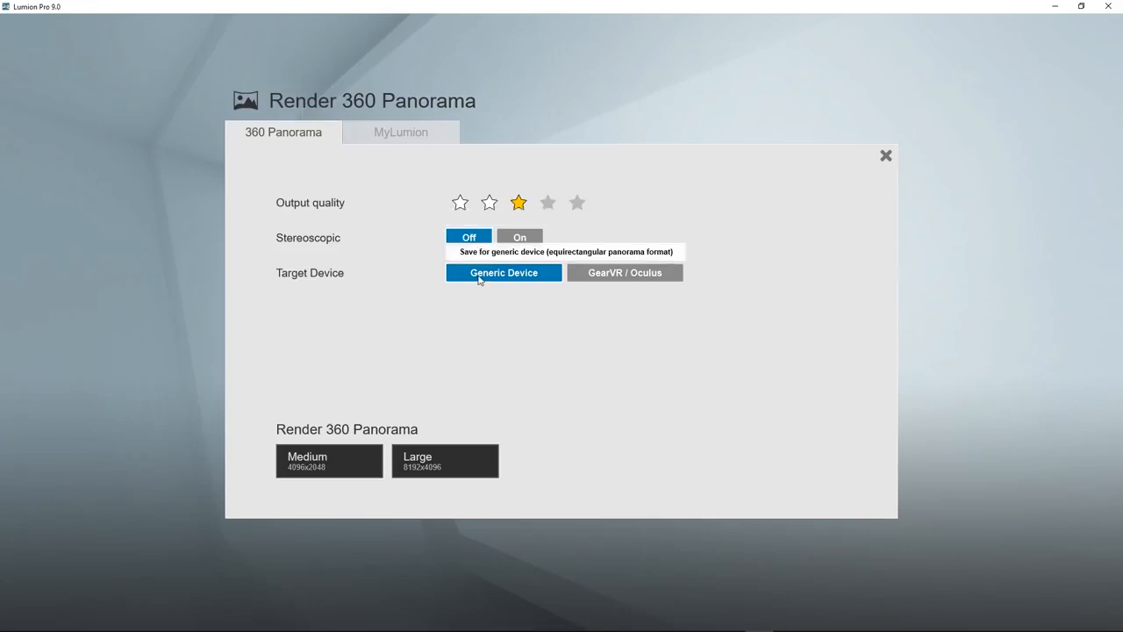
pyautogui.click(307, 465)
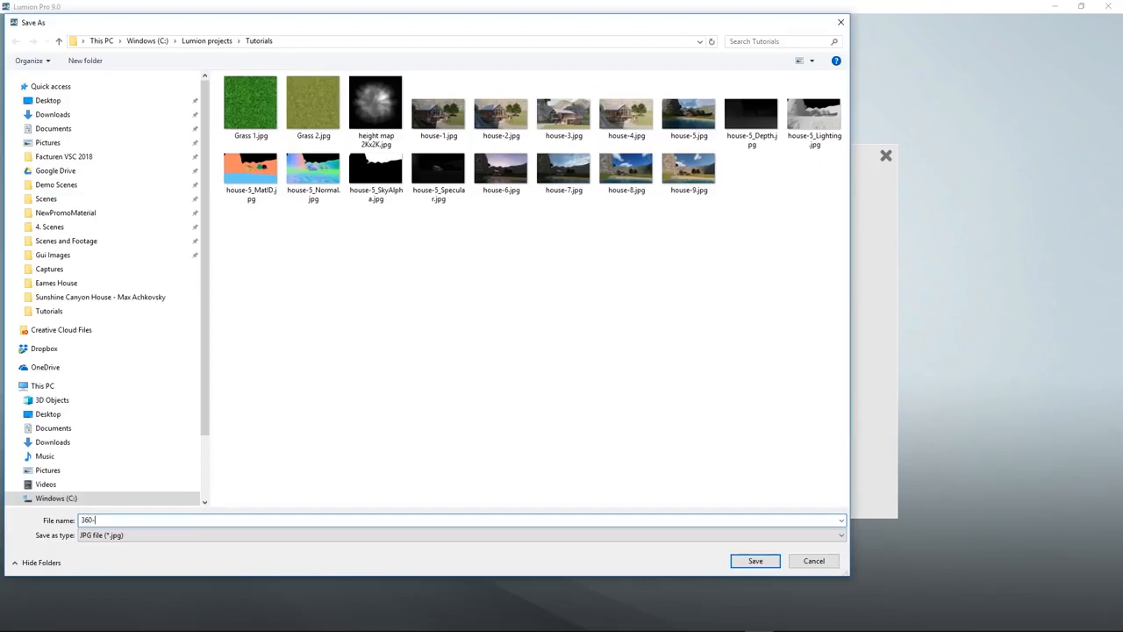
# Confirm the file name to save and render the 4096x2048 panorama JPG.
pyautogui.press('Return')
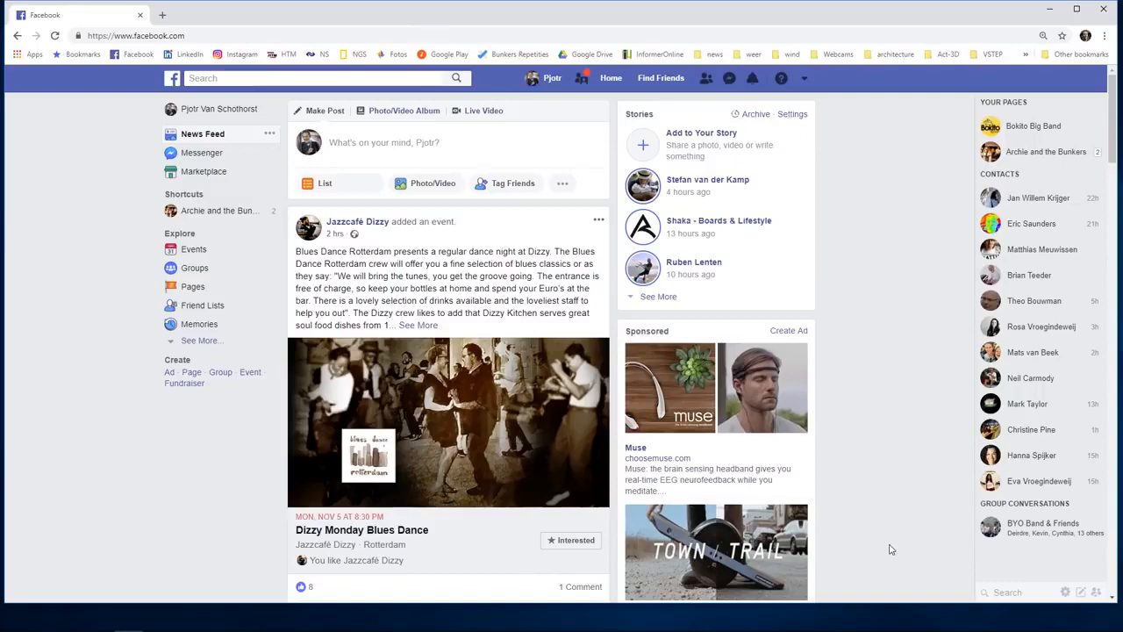
# Post the rendered 360 panorama image on Facebook with the caption 'Lumion panorama'.
pyautogui.click(380, 145)
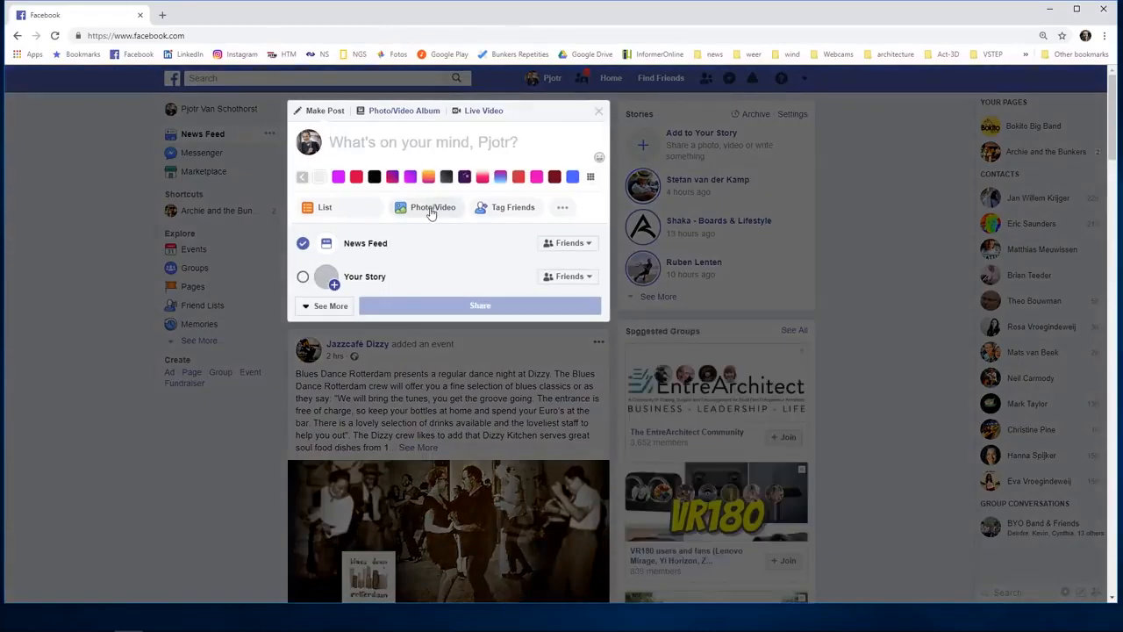
pyautogui.click(431, 207)
pyautogui.doubleClick(227, 107)
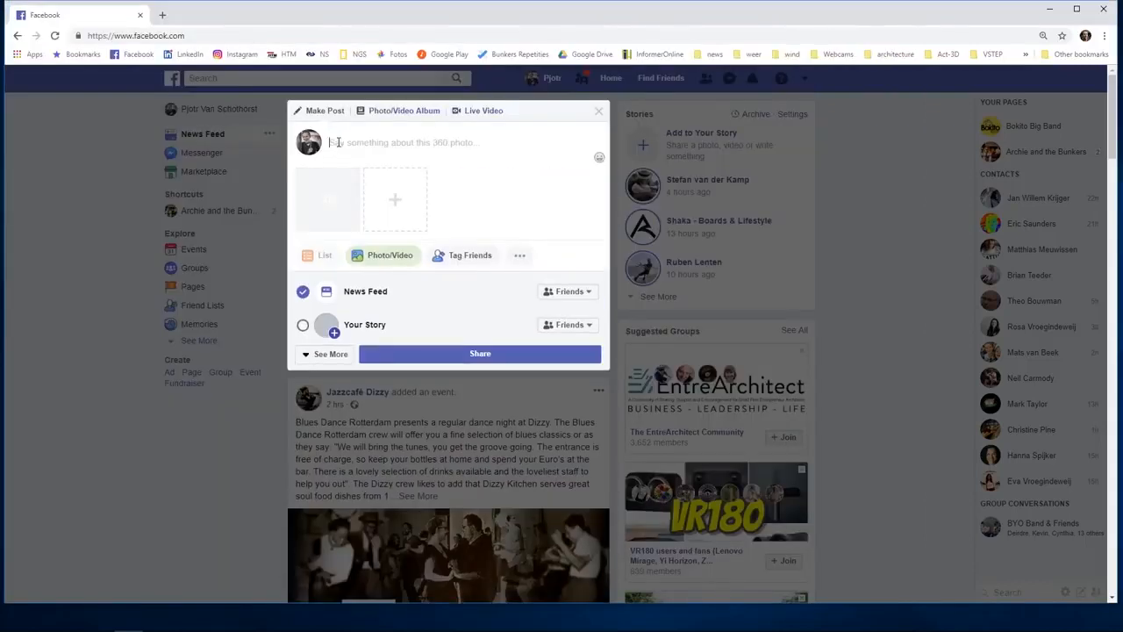
pyautogui.write('Lumion panorama')
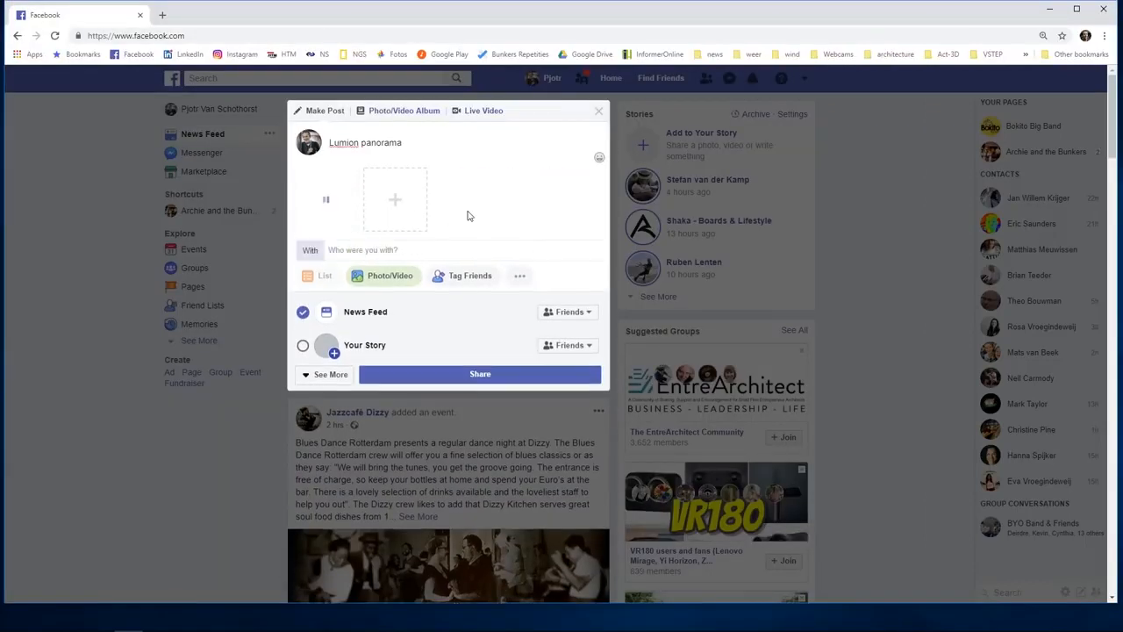
pyautogui.click(488, 377)
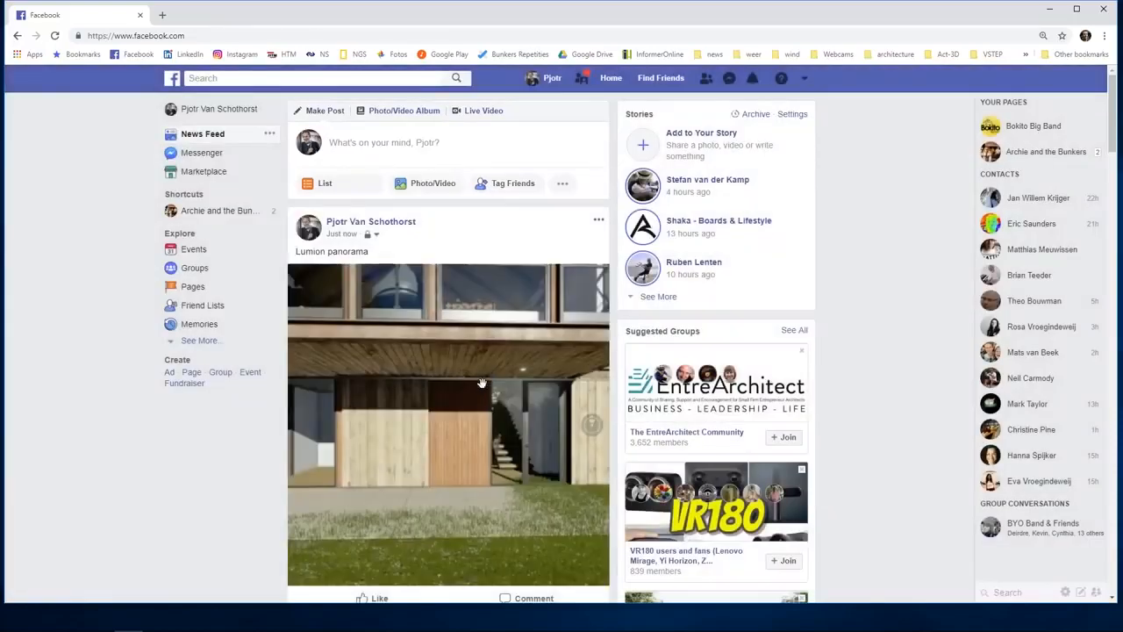
# Look around the posted panorama, then view it full screen in the photo viewer.
pyautogui.moveTo(481, 382)
pyautogui.mouseDown()
pyautogui.moveTo(469, 405)
pyautogui.moveTo(386, 335)
pyautogui.moveTo(438, 377)
pyautogui.moveTo(424, 386)
pyautogui.moveTo(461, 355)
pyautogui.moveTo(478, 377)
pyautogui.moveTo(496, 371)
pyautogui.mouseUp()
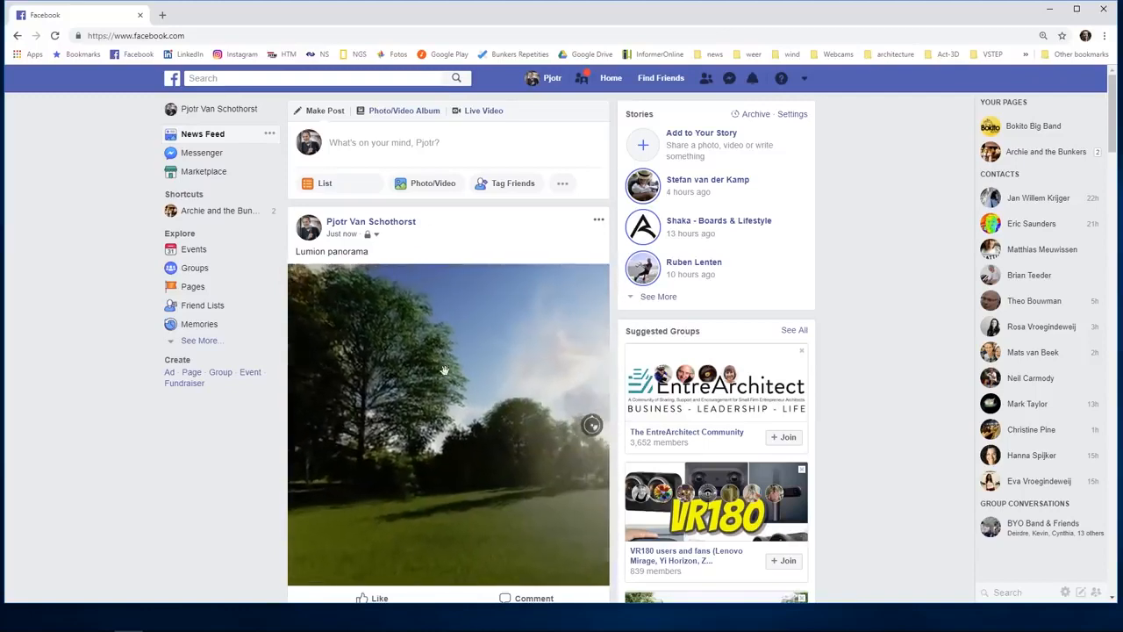
pyautogui.click(545, 371)
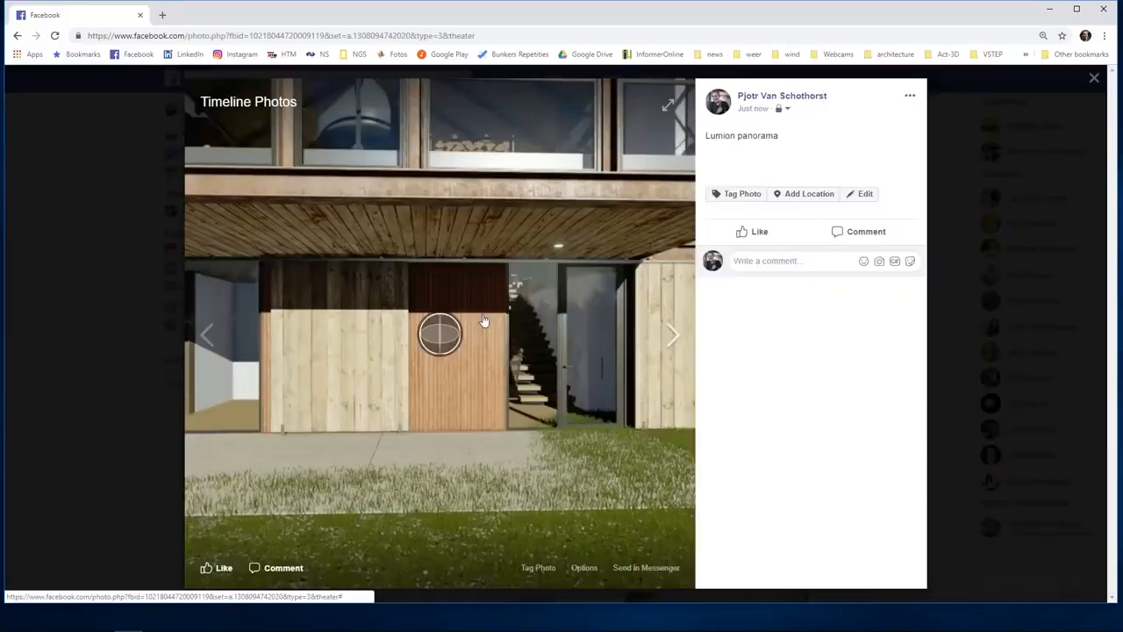
pyautogui.click(668, 107)
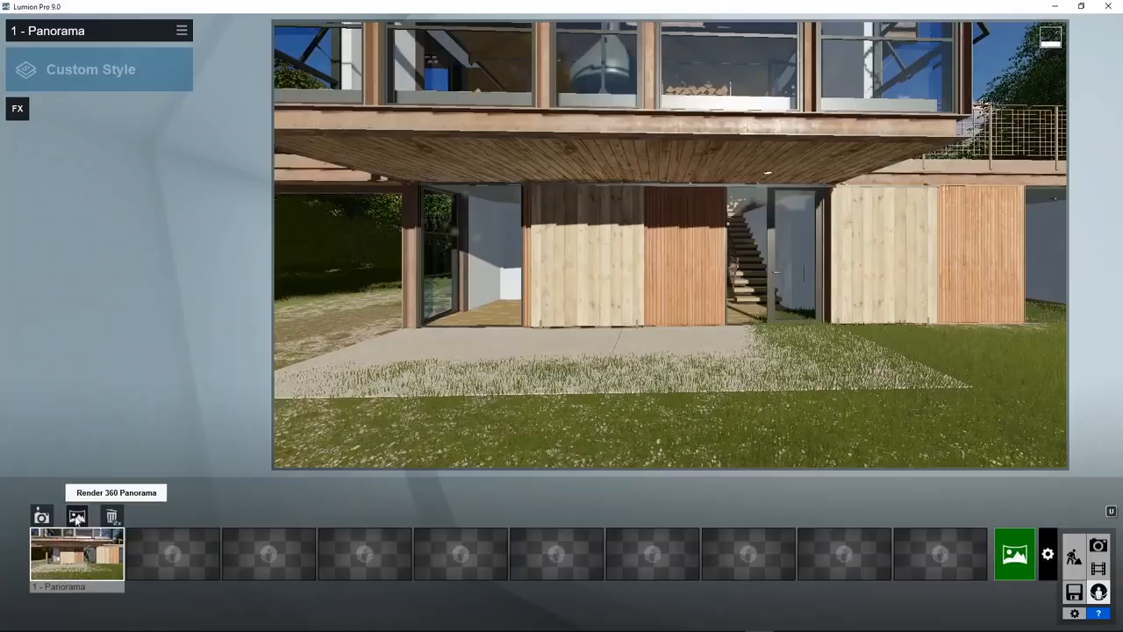
# Upload panorama 1 to MyLumion titled 'panoramic image', addressed to a recipient e-mail address.
pyautogui.click(76, 517)
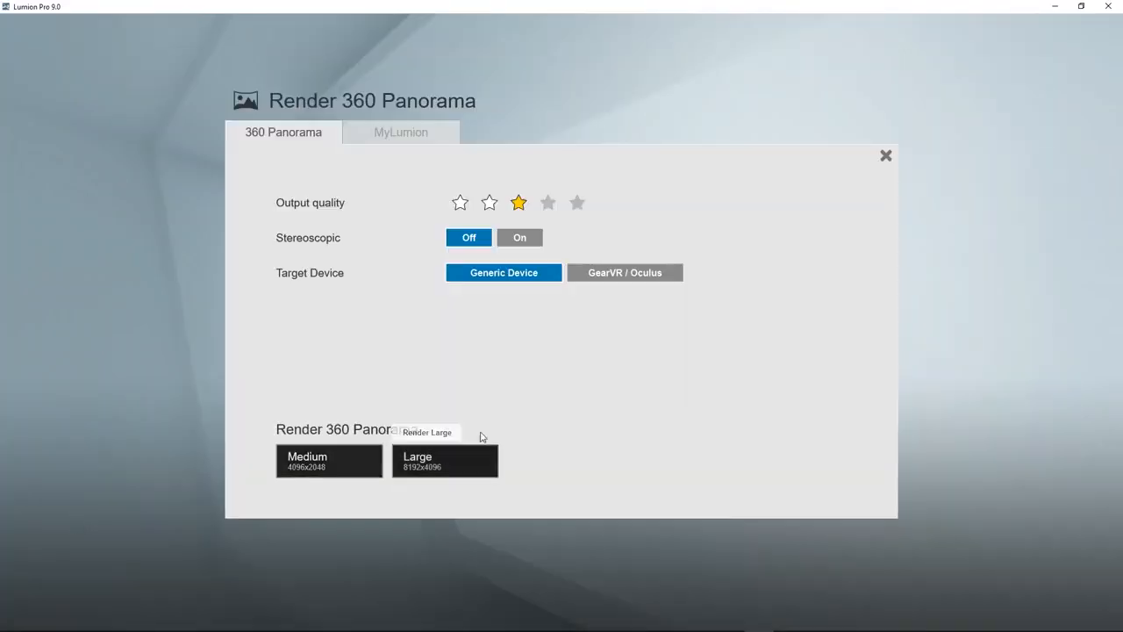
pyautogui.click(386, 133)
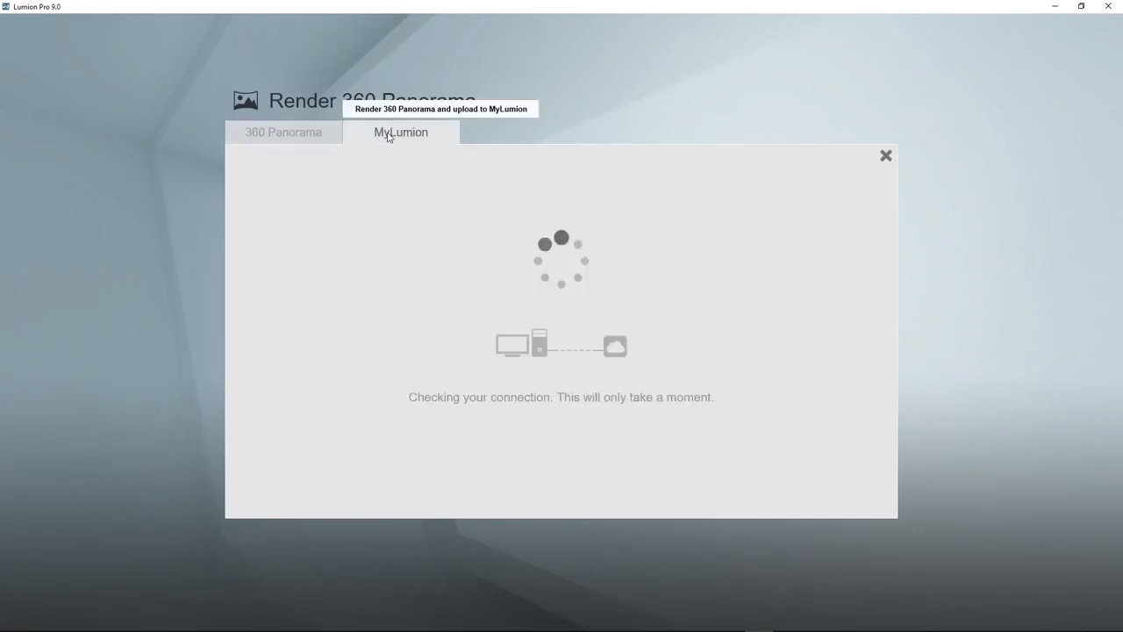
pyautogui.click(456, 238)
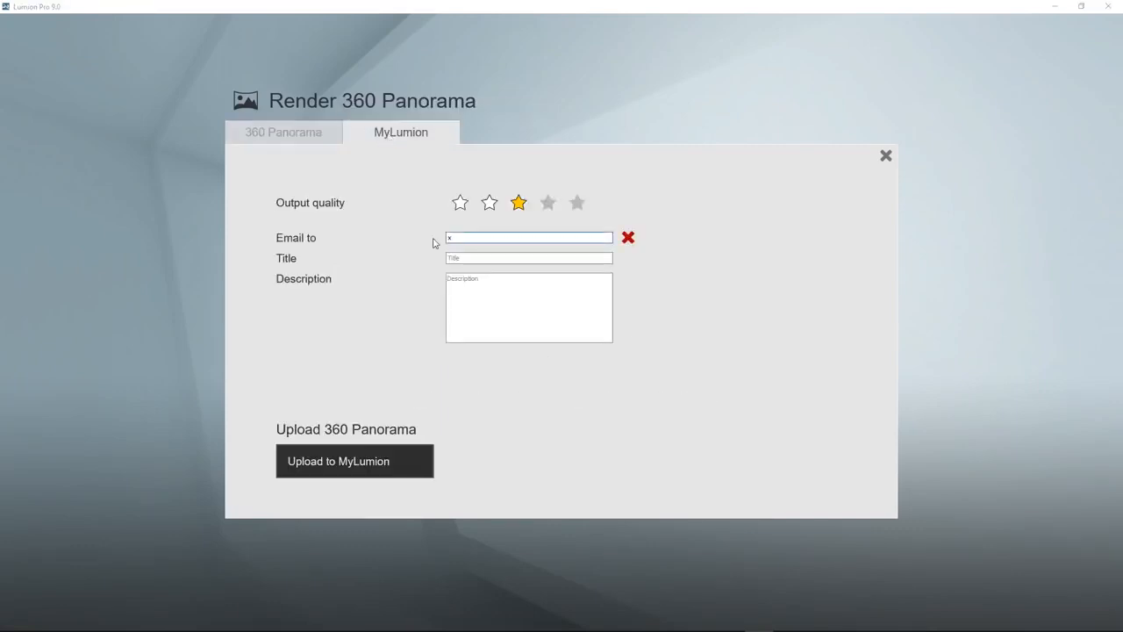
pyautogui.click(477, 255)
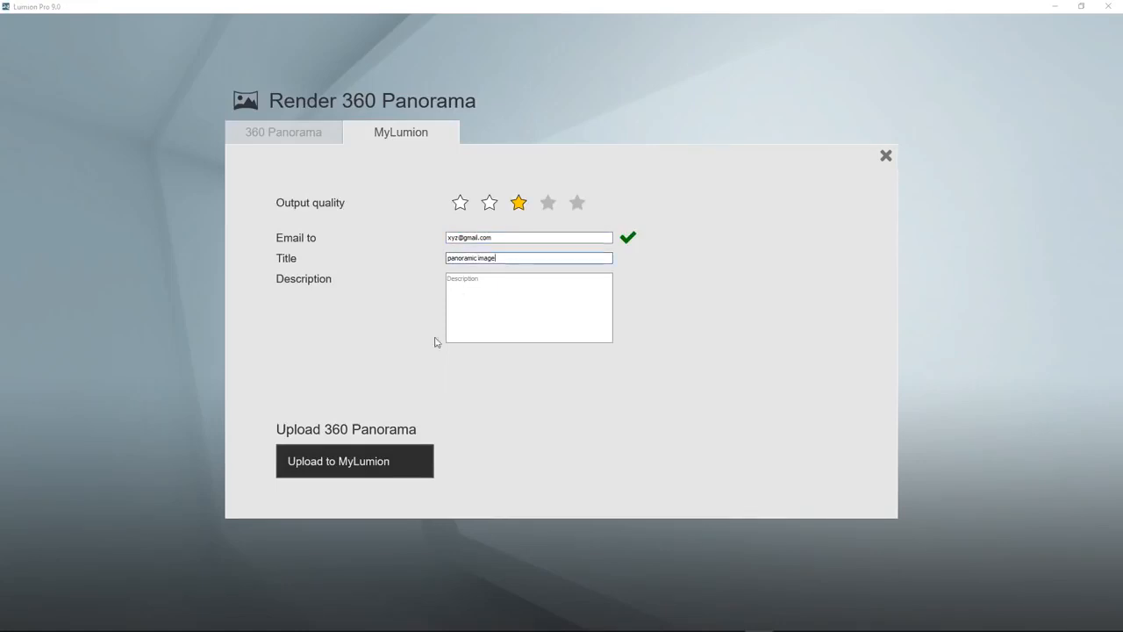
pyautogui.click(338, 463)
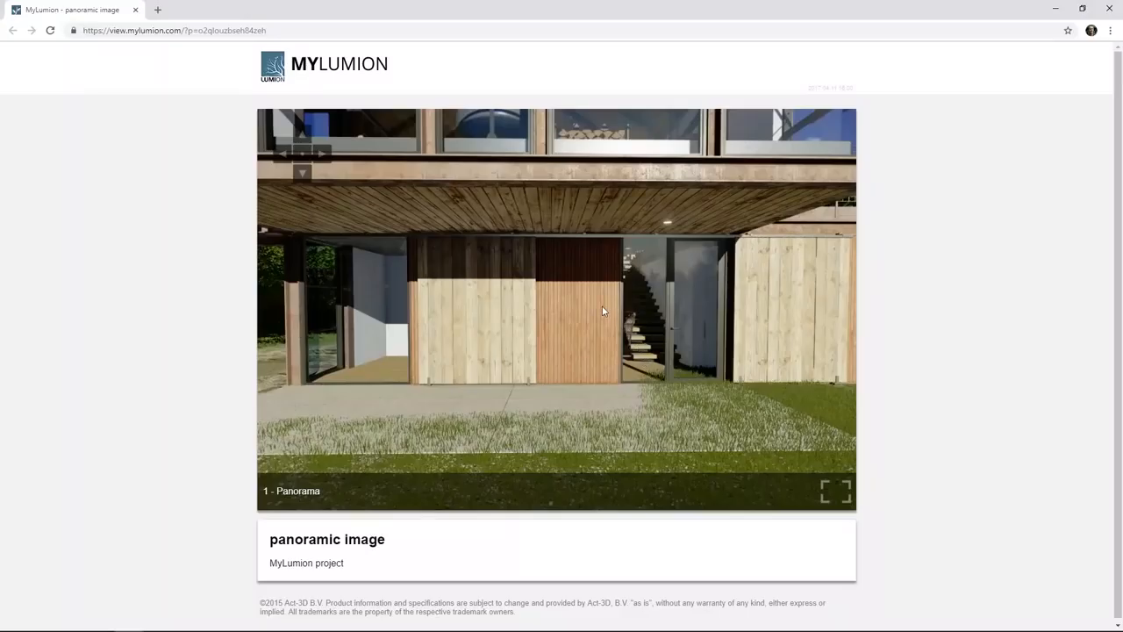
# Look around 1 - Panorama full screen on MyLumion, turning toward the birch trees and path.
pyautogui.moveTo(603, 311); pyautogui.dragTo(579, 337)
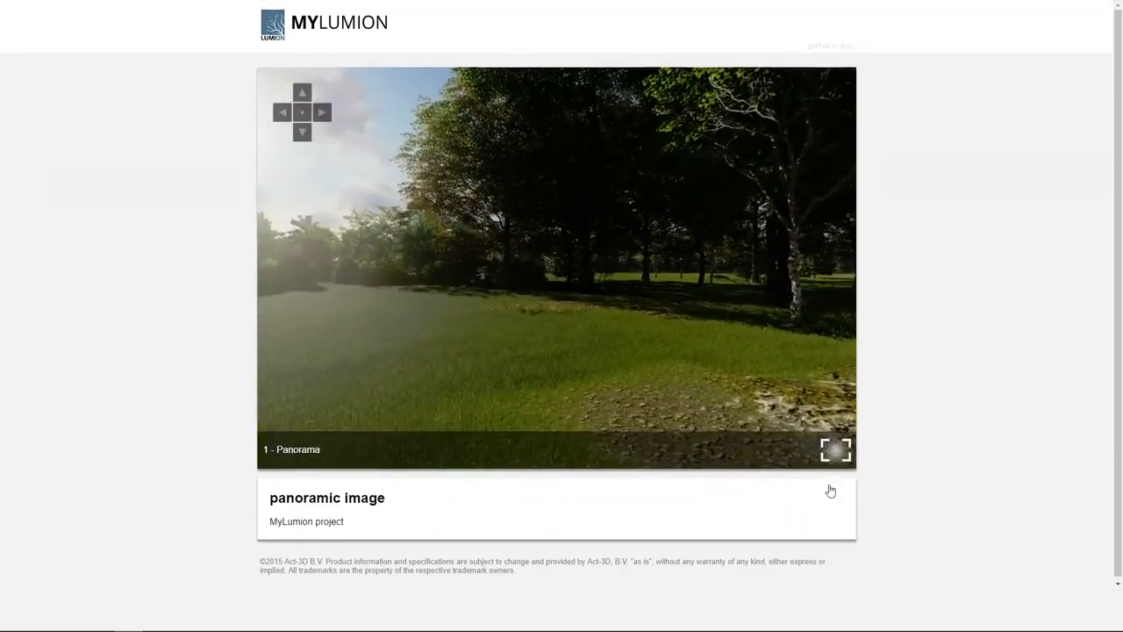
pyautogui.click(829, 491)
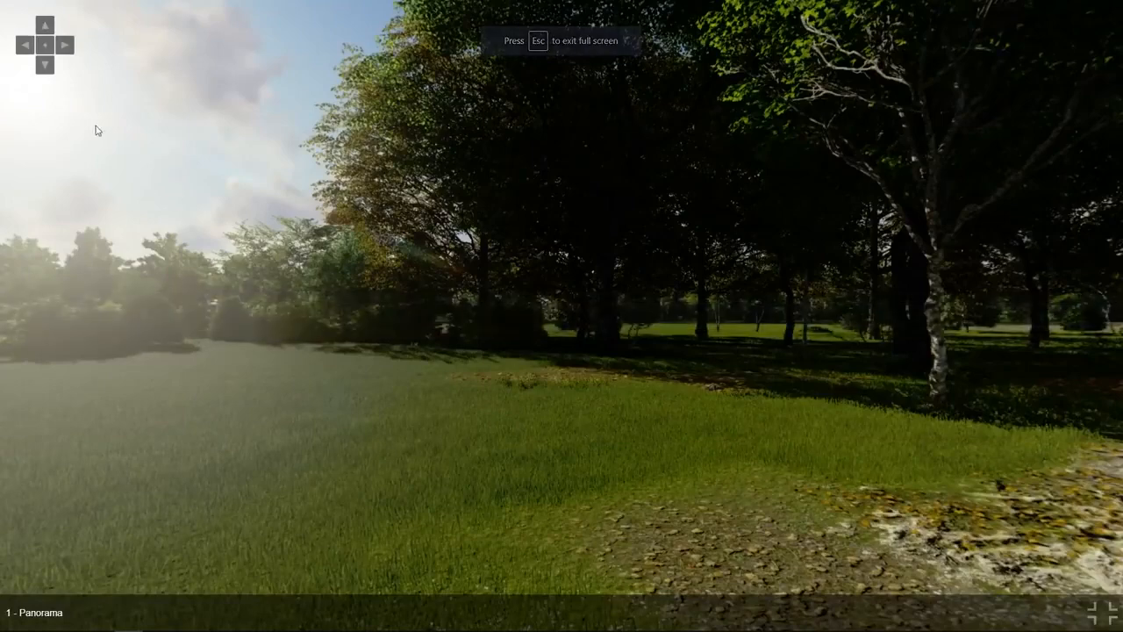
pyautogui.click(65, 49)
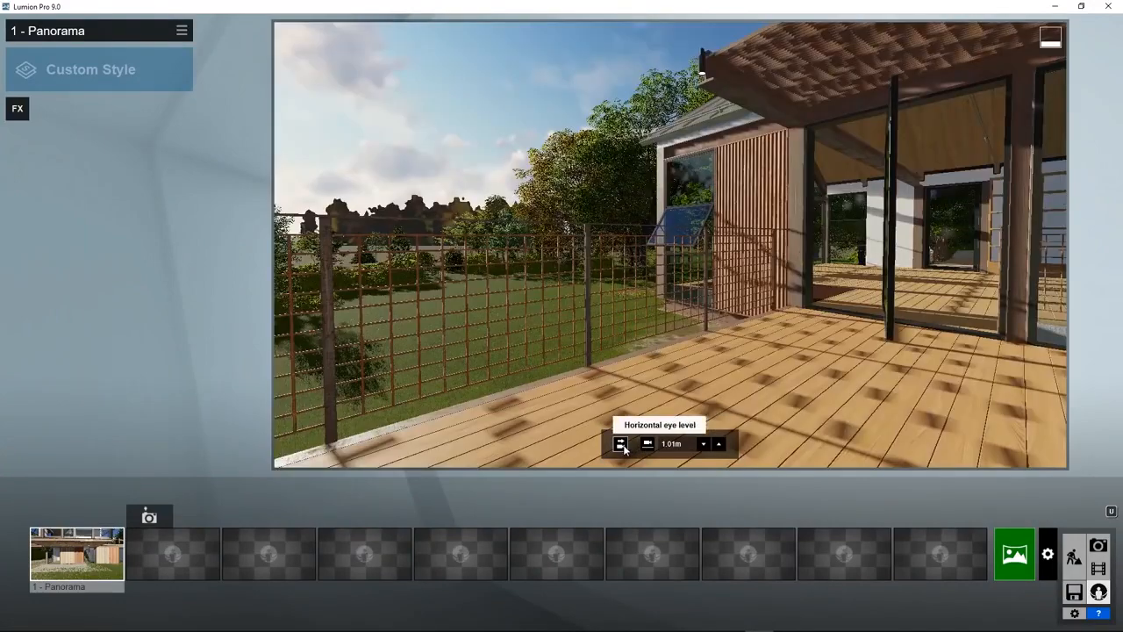
# Store the levelled deck view as panorama 2 and a lawn view of the house as panorama 3.
pyautogui.click(622, 445)
pyautogui.click(150, 517)
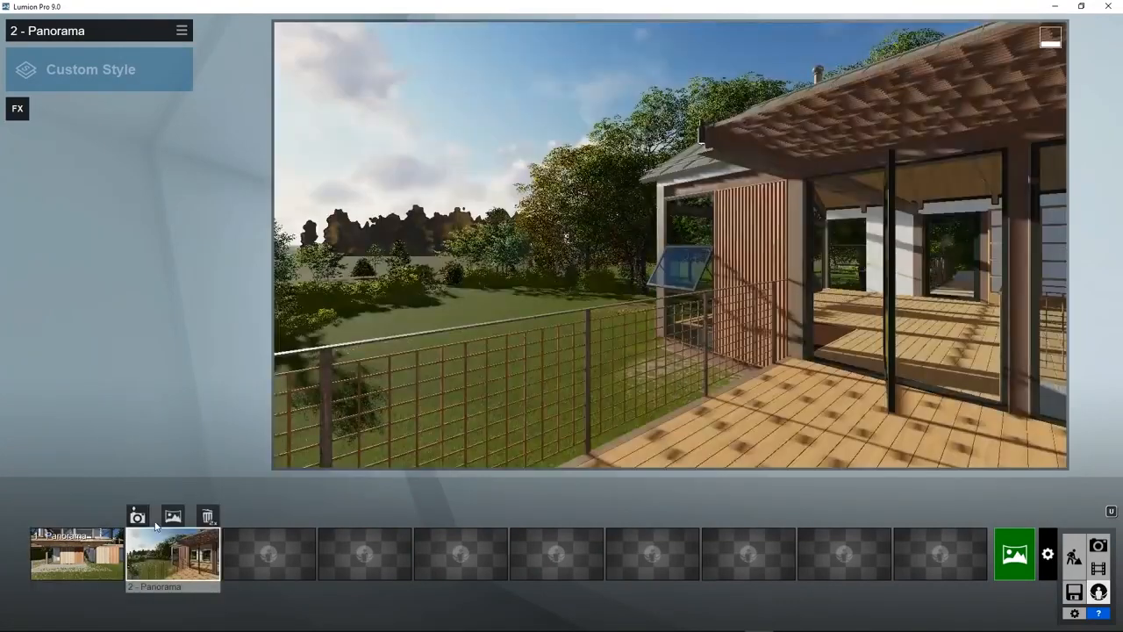
pyautogui.press('w')
pyautogui.moveTo(416, 371); pyautogui.dragTo(492, 372, button='right')
pyautogui.moveTo(671, 246); pyautogui.dragTo(579, 247, button='right')
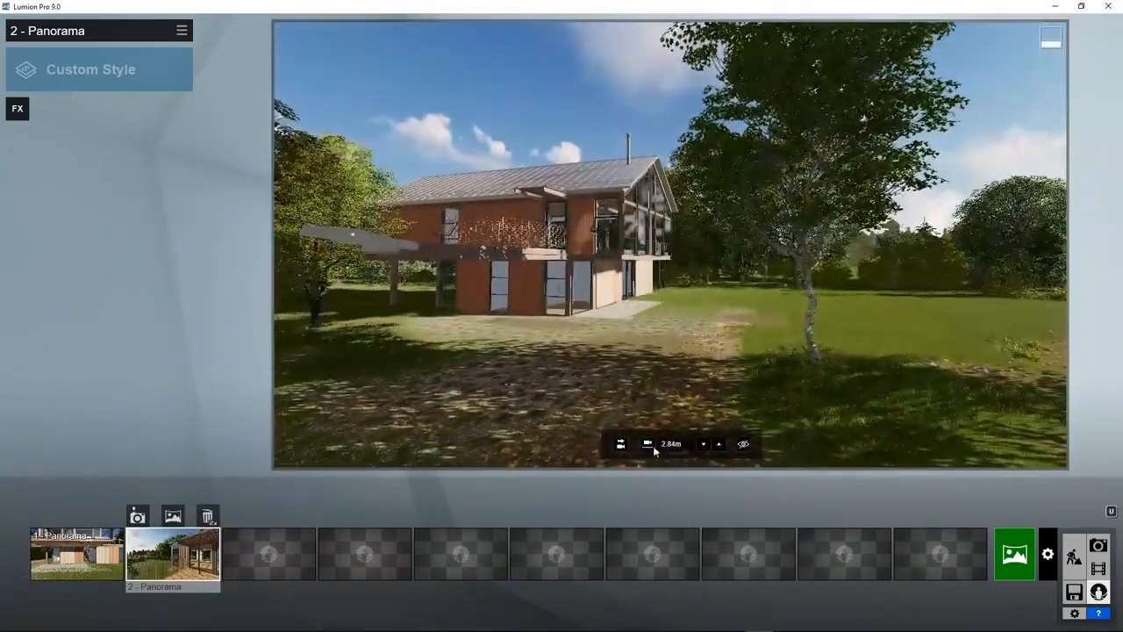
pyautogui.click(648, 446)
pyautogui.click(621, 444)
pyautogui.click(239, 517)
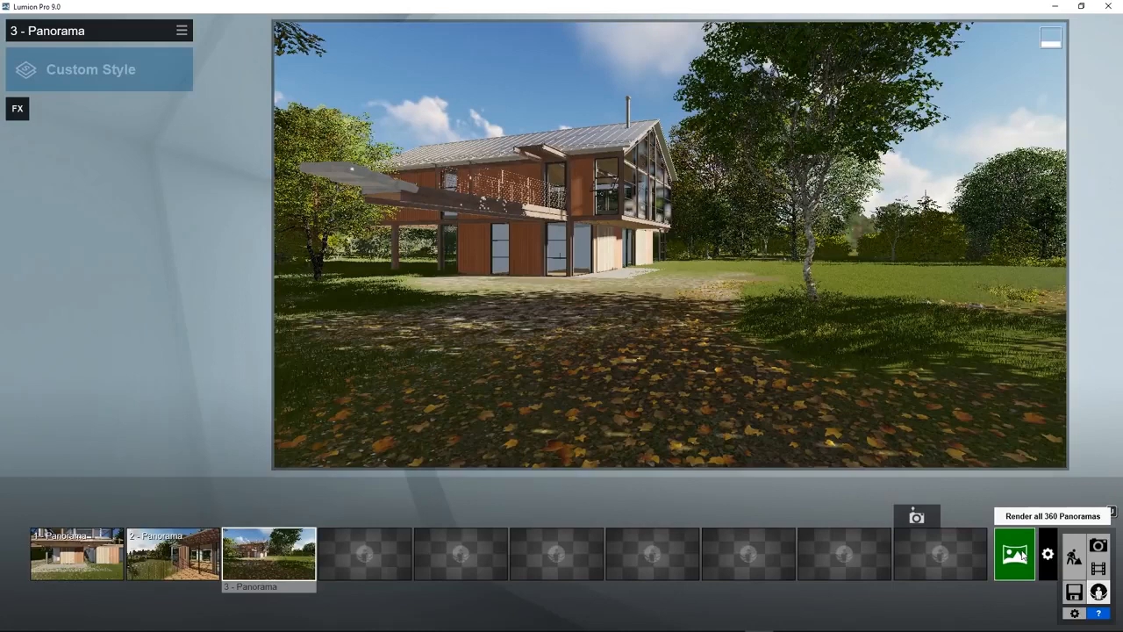
# Render all three panoramas at 1536x1536 and upload them to MyLumion.
pyautogui.click(1014, 559)
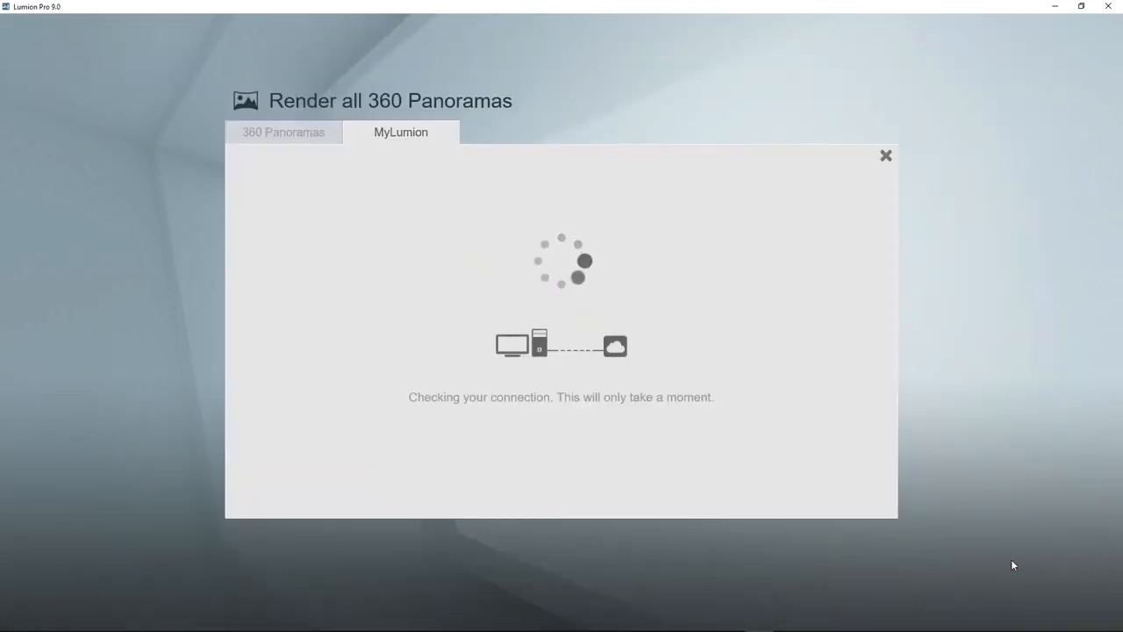
pyautogui.click(355, 462)
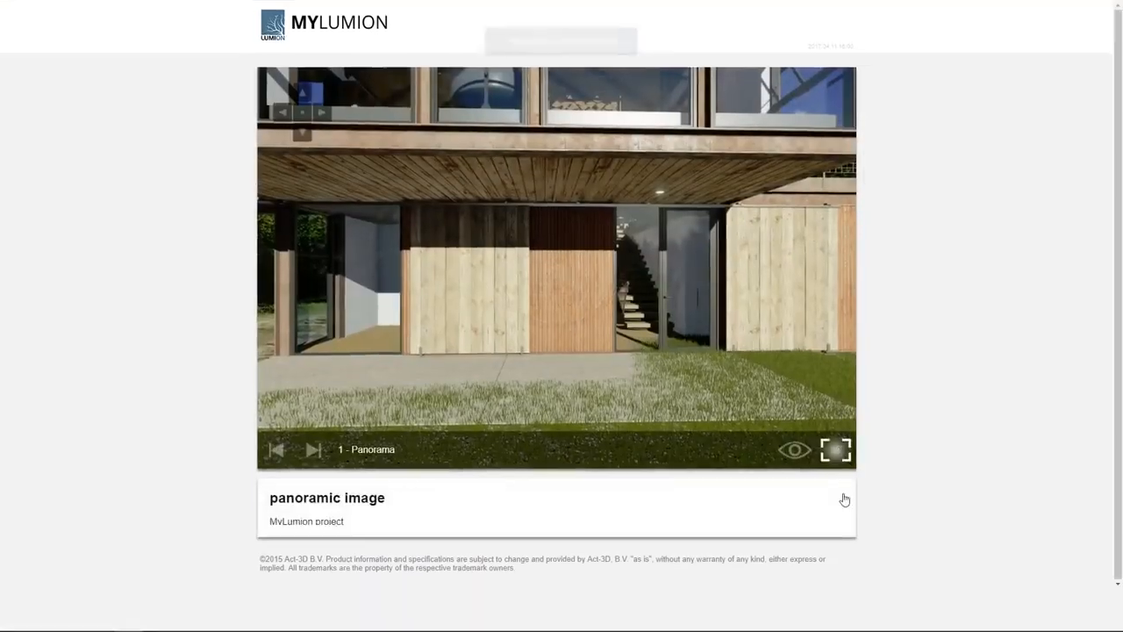
# View the uploaded panoramas full screen, turning from the house toward the birch trees.
pyautogui.click(834, 449)
pyautogui.moveTo(298, 414); pyautogui.dragTo(807, 459)
pyautogui.moveTo(350, 368); pyautogui.dragTo(927, 308)
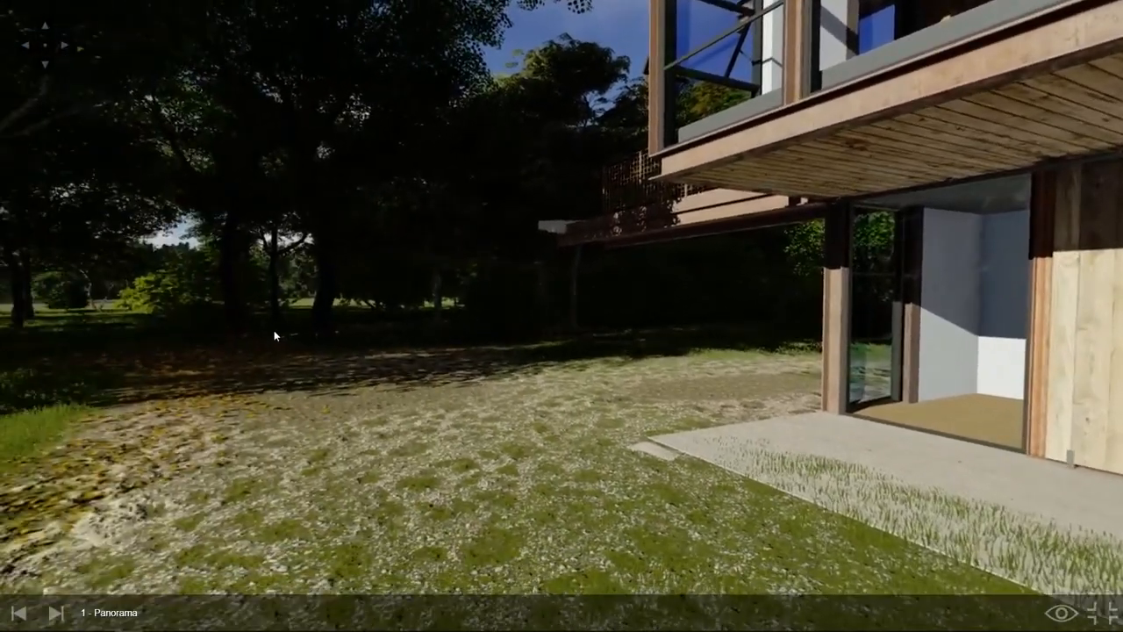
pyautogui.moveTo(274, 330); pyautogui.dragTo(878, 318)
pyautogui.moveTo(387, 353); pyautogui.dragTo(770, 375)
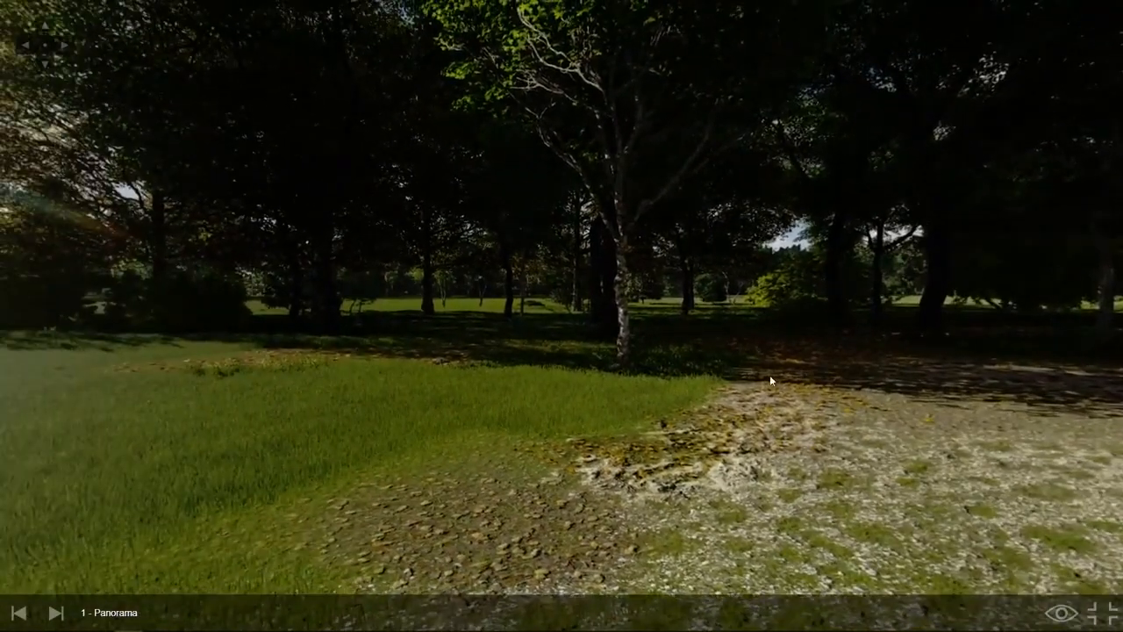
pyautogui.moveTo(765, 416); pyautogui.dragTo(649, 373)
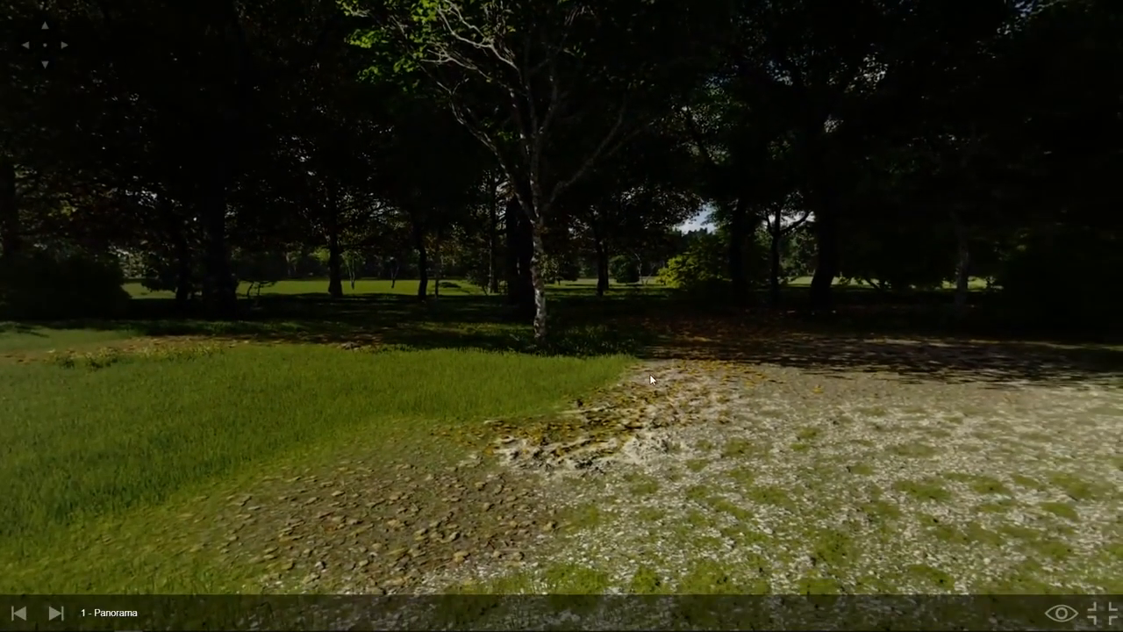
# Jump to the 3 - Panorama viewpoint, look around it, then open MyLumion's Manage Projects page.
pyautogui.click(1060, 617)
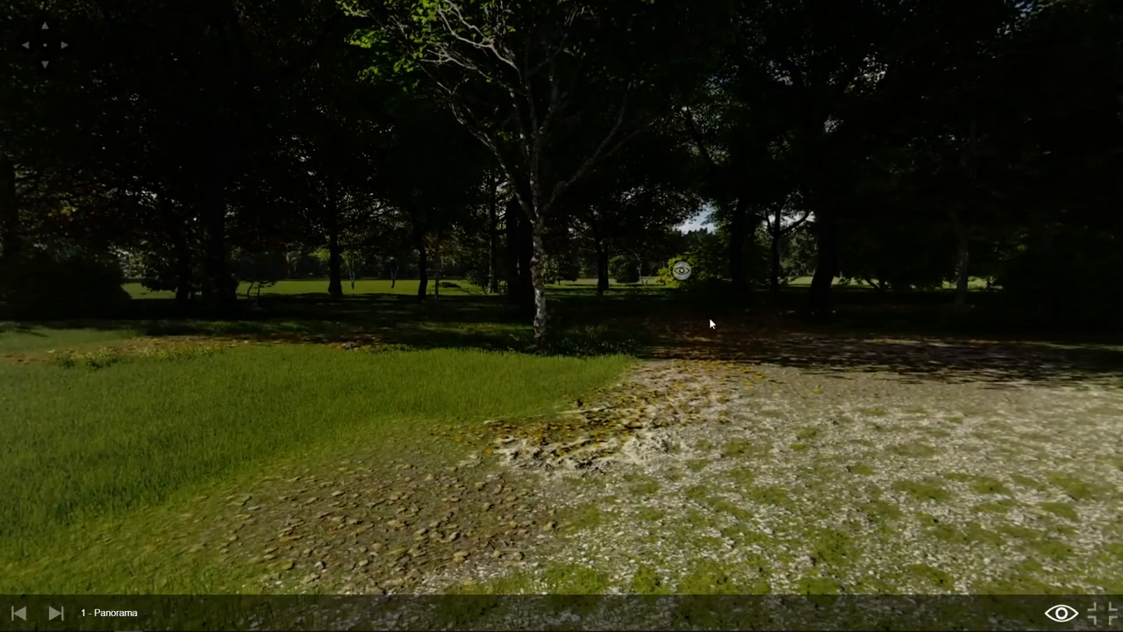
pyautogui.click(682, 274)
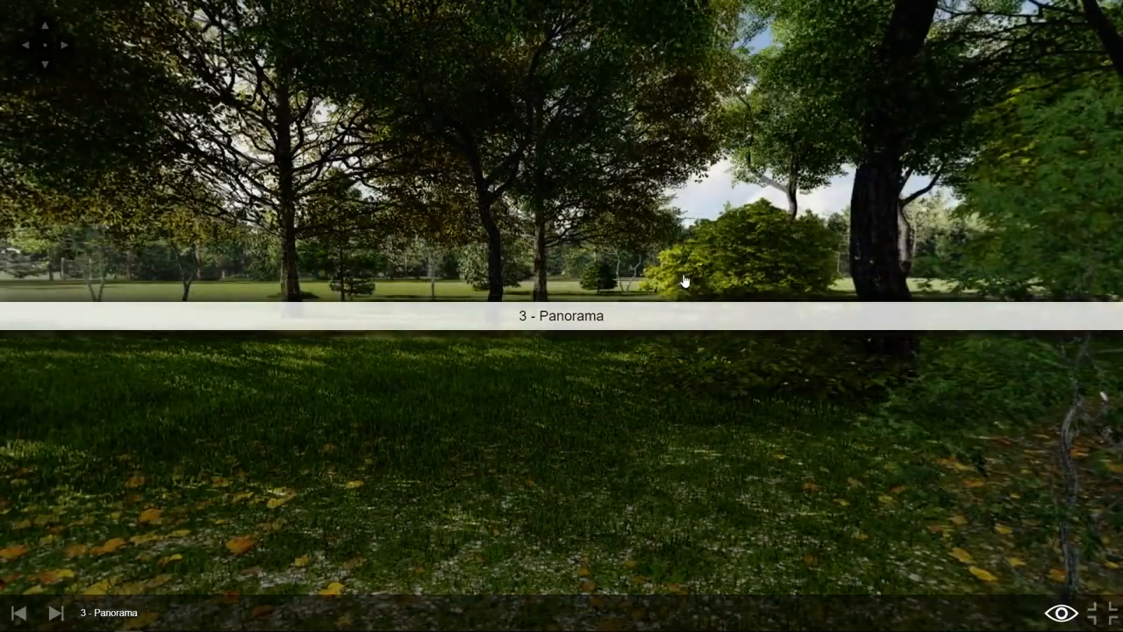
pyautogui.moveTo(194, 334); pyautogui.dragTo(895, 285)
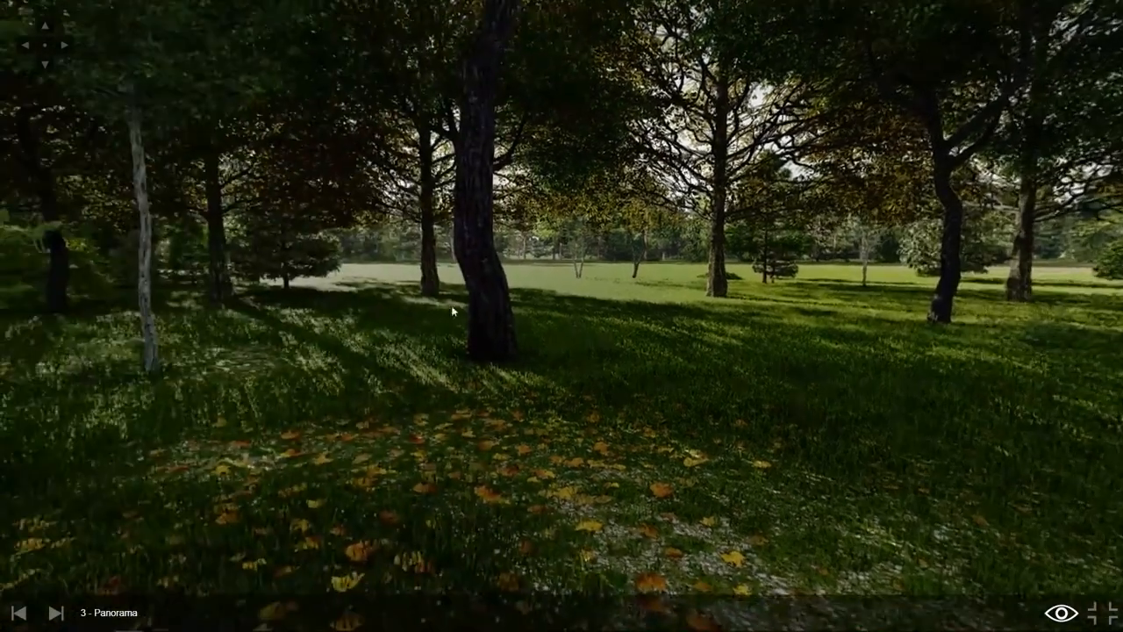
pyautogui.moveTo(256, 300); pyautogui.dragTo(1008, 272)
pyautogui.moveTo(367, 332); pyautogui.dragTo(877, 321)
pyautogui.moveTo(614, 332); pyautogui.dragTo(1070, 326)
pyautogui.moveTo(333, 349); pyautogui.dragTo(667, 496)
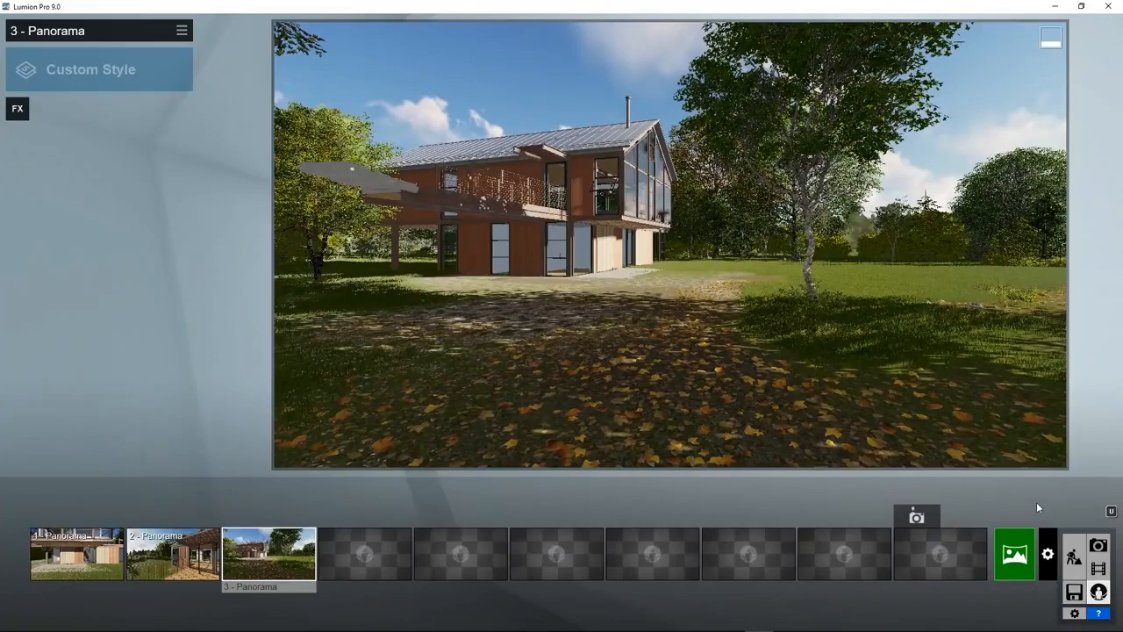
pyautogui.click(1047, 554)
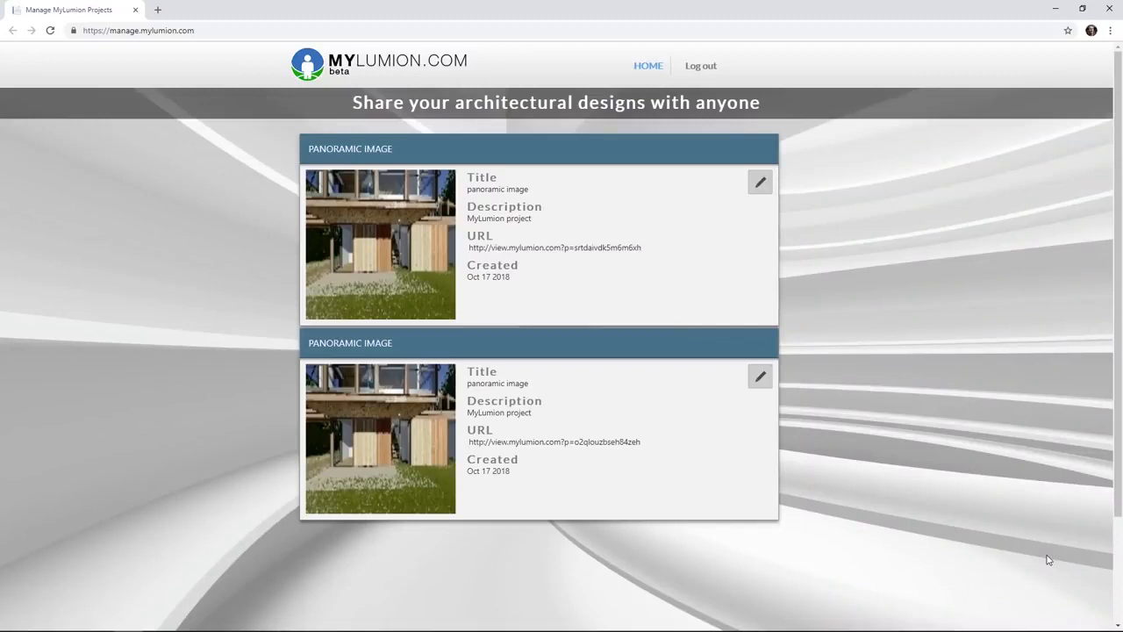
# Change the second panorama card's title to 'House 1' and save the changes.
pyautogui.click(760, 377)
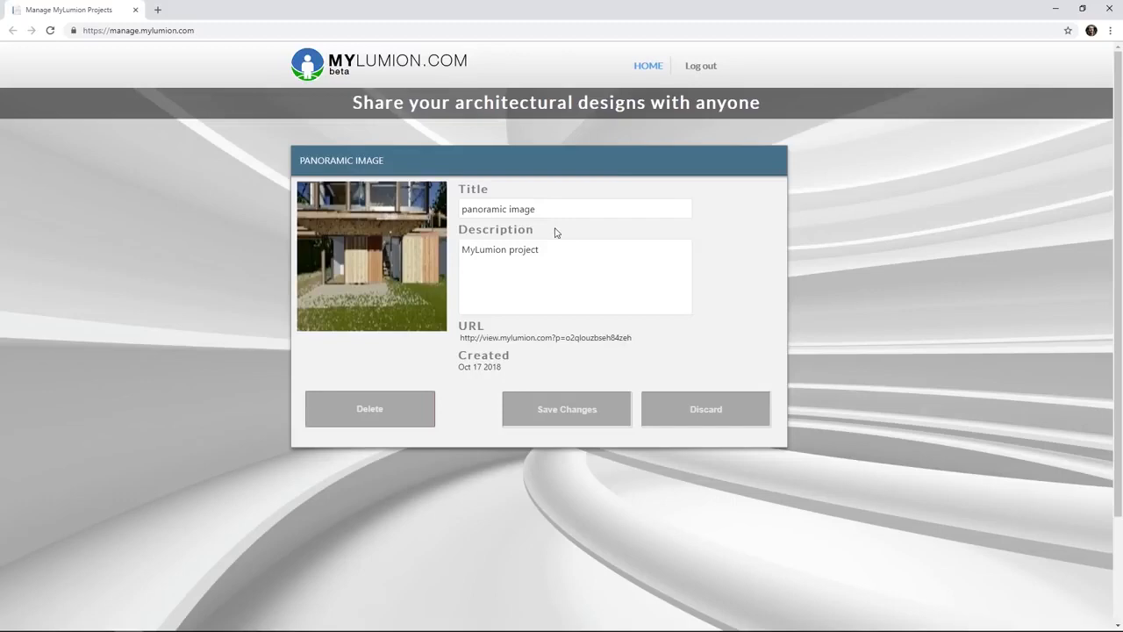
pyautogui.tripleClick(494, 216)
pyautogui.write('House 1')
pyautogui.click(563, 412)
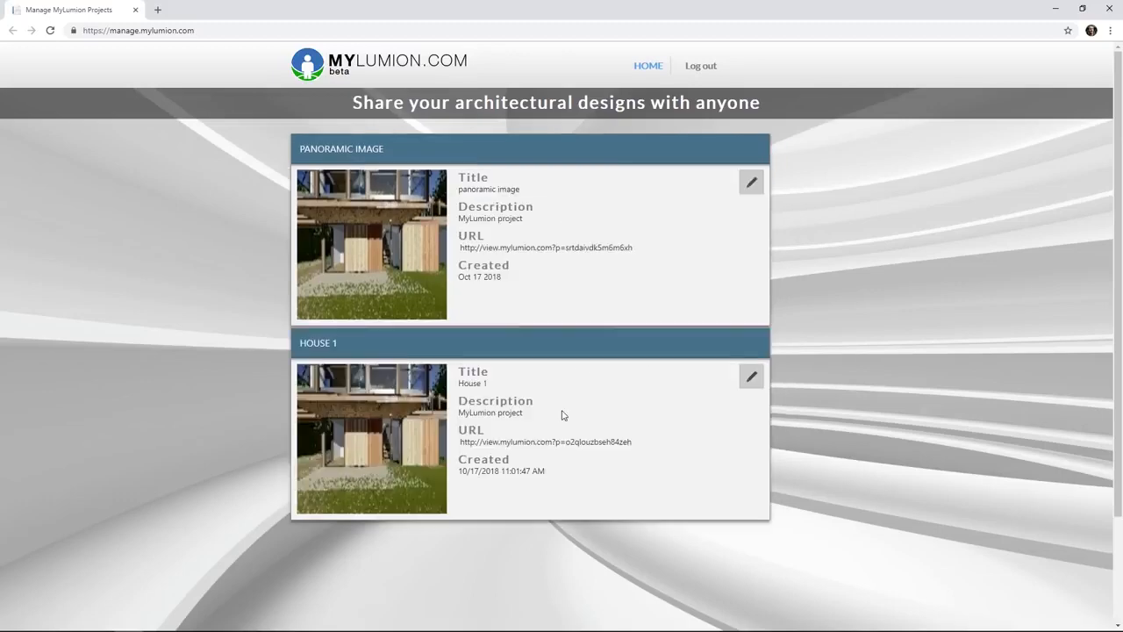
# Open the House 1 panorama viewer in a new tab and copy its web address.
pyautogui.click(567, 441)
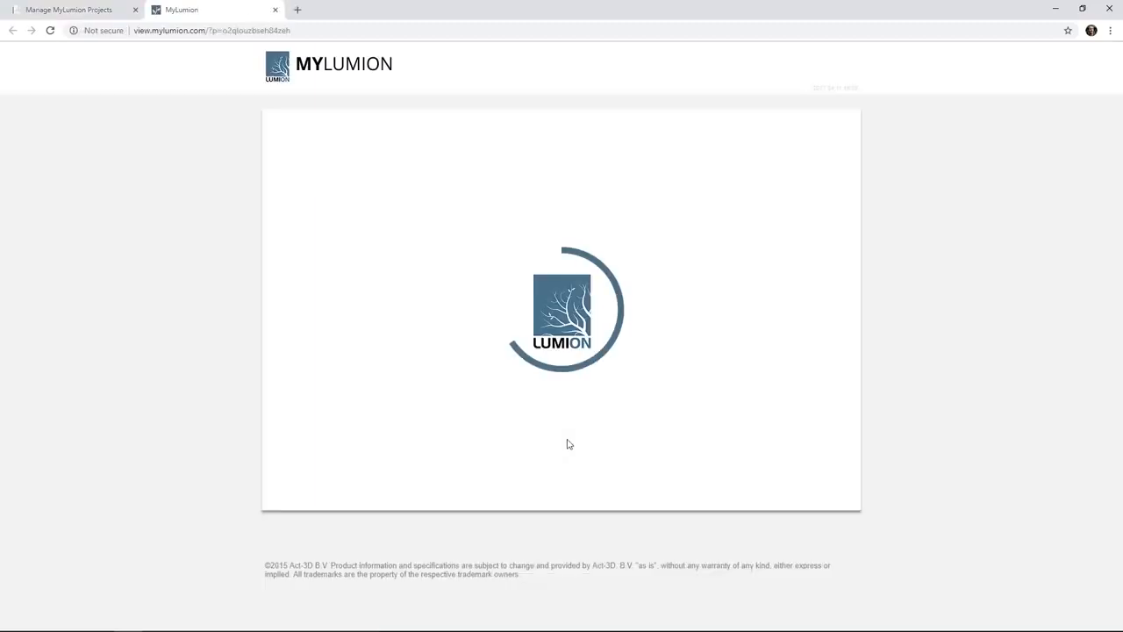
pyautogui.click(325, 30)
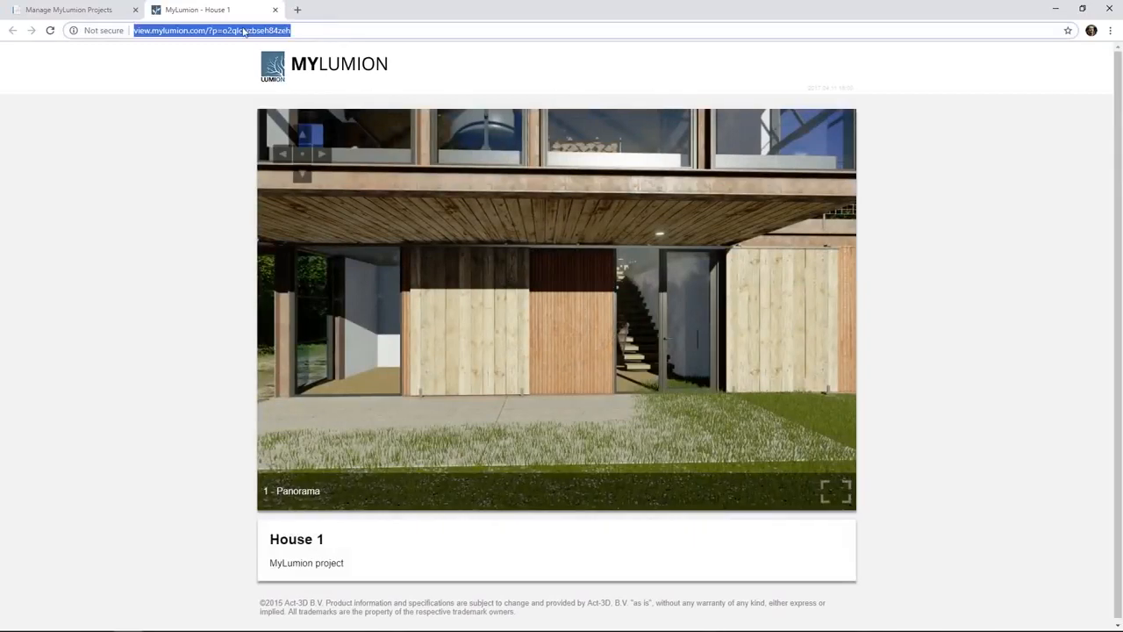
pyautogui.rightClick(244, 31)
pyautogui.click(268, 91)
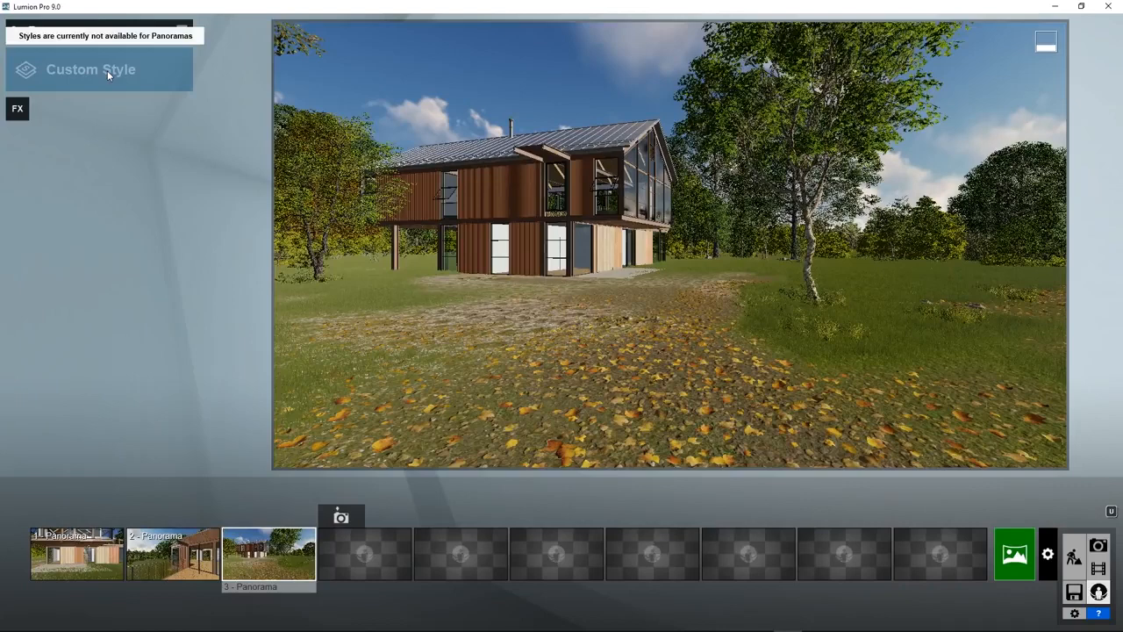
# Browse the camera, scene, weather, sketch, colour and various panorama effects, then close without adding any.
pyautogui.click(17, 108)
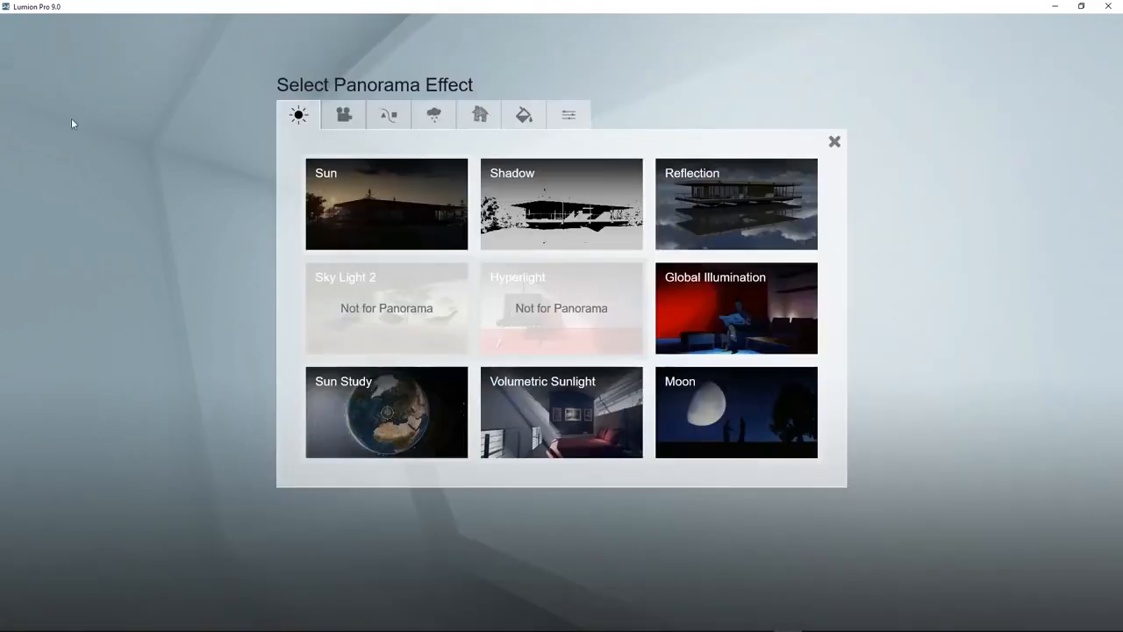
pyautogui.click(343, 117)
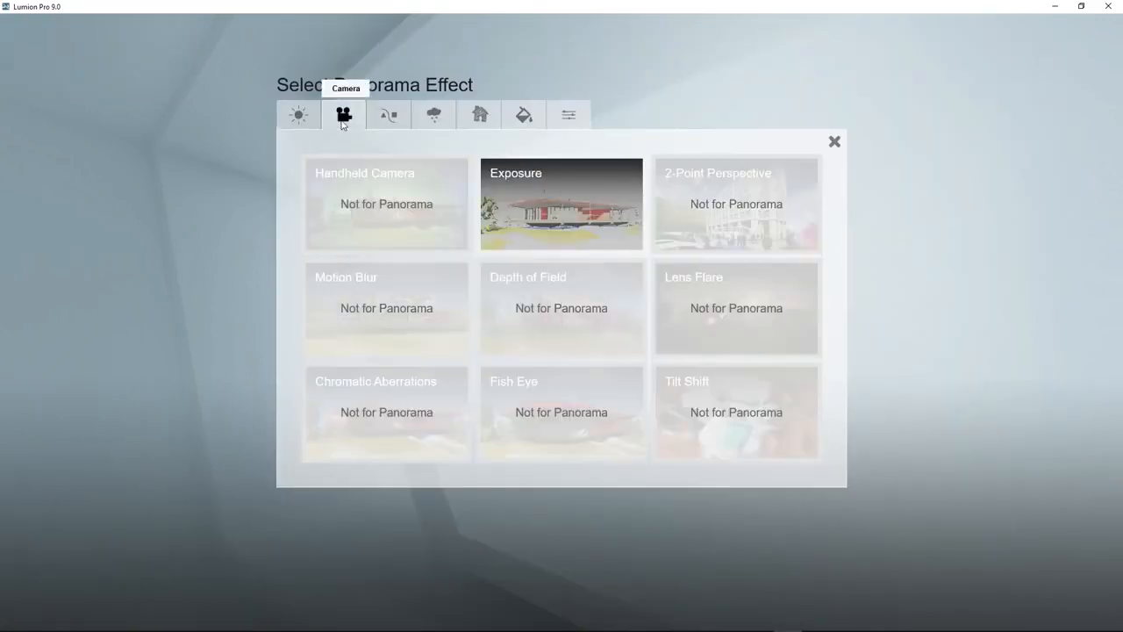
pyautogui.click(389, 118)
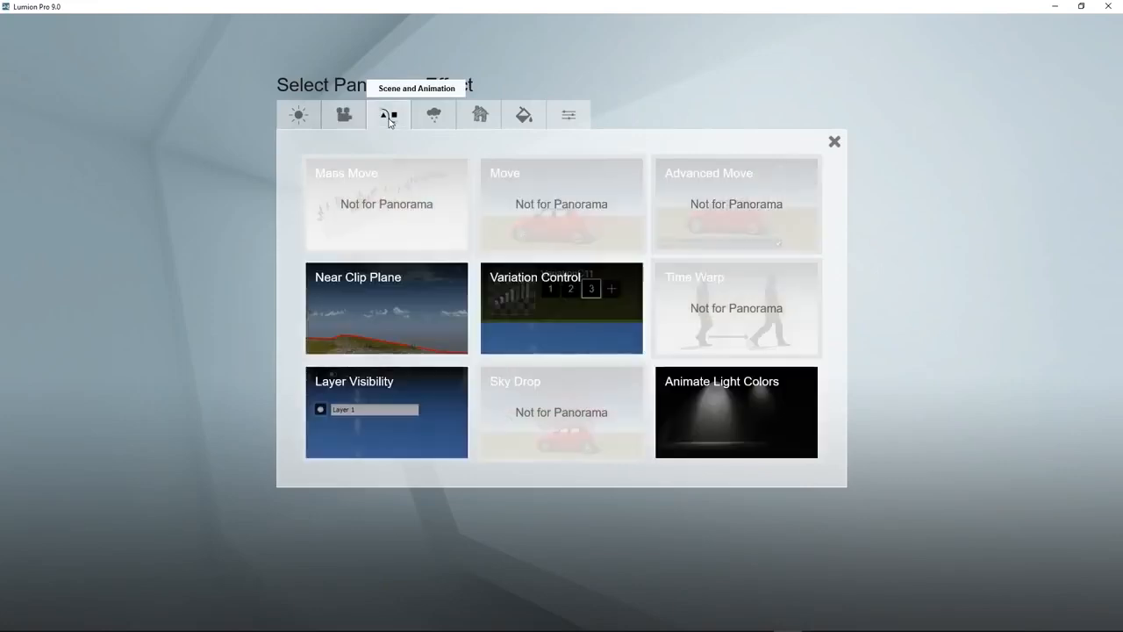
pyautogui.click(432, 116)
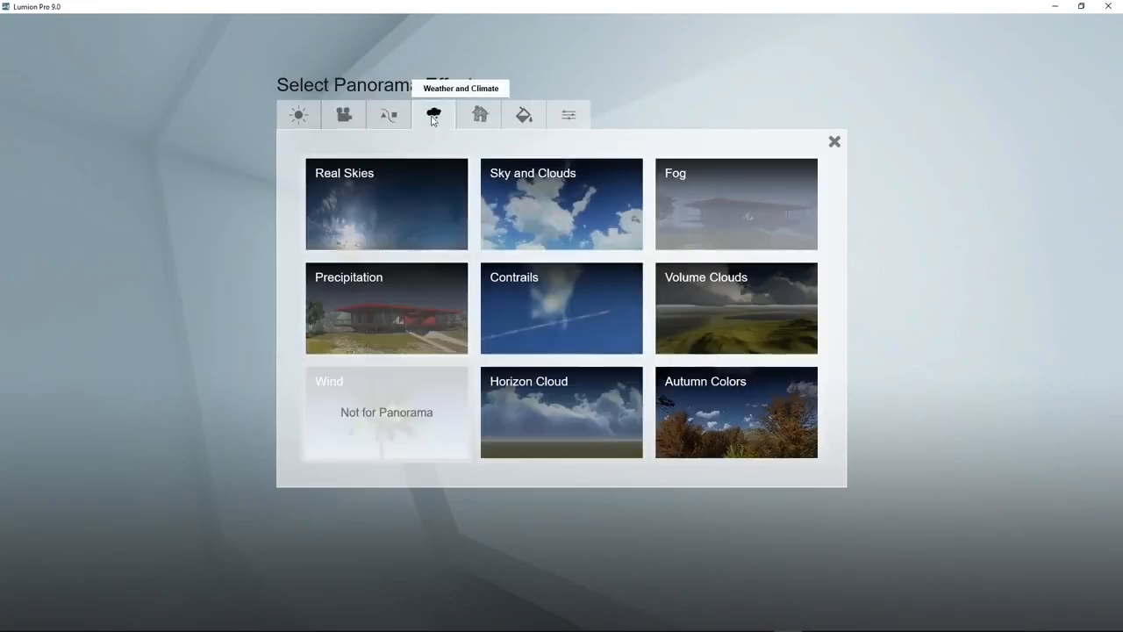
pyautogui.click(467, 120)
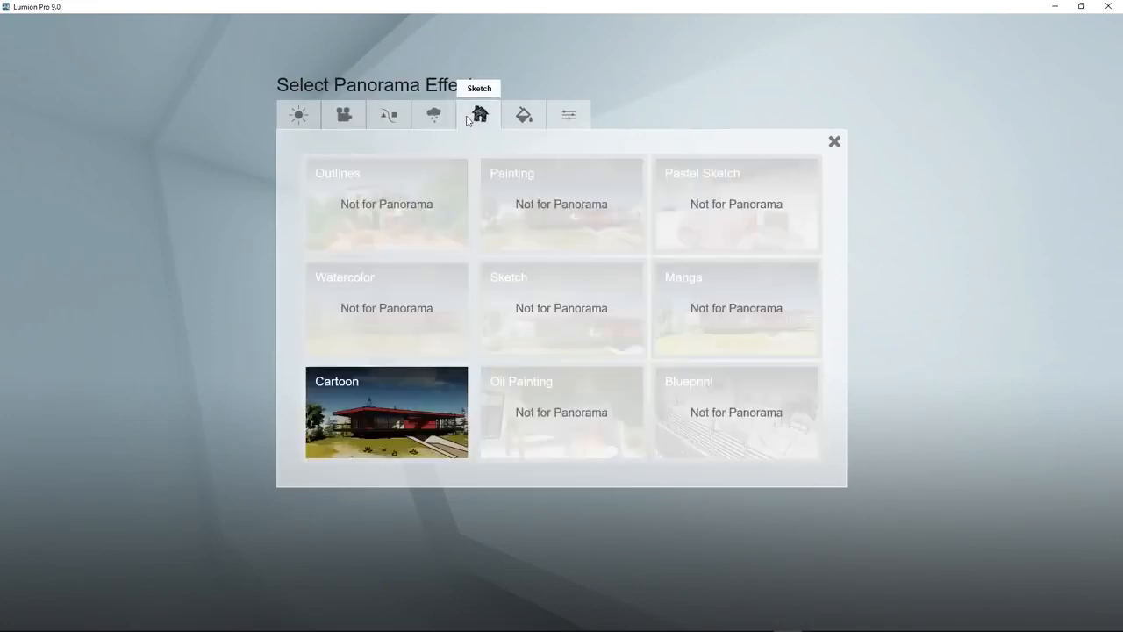
pyautogui.click(513, 120)
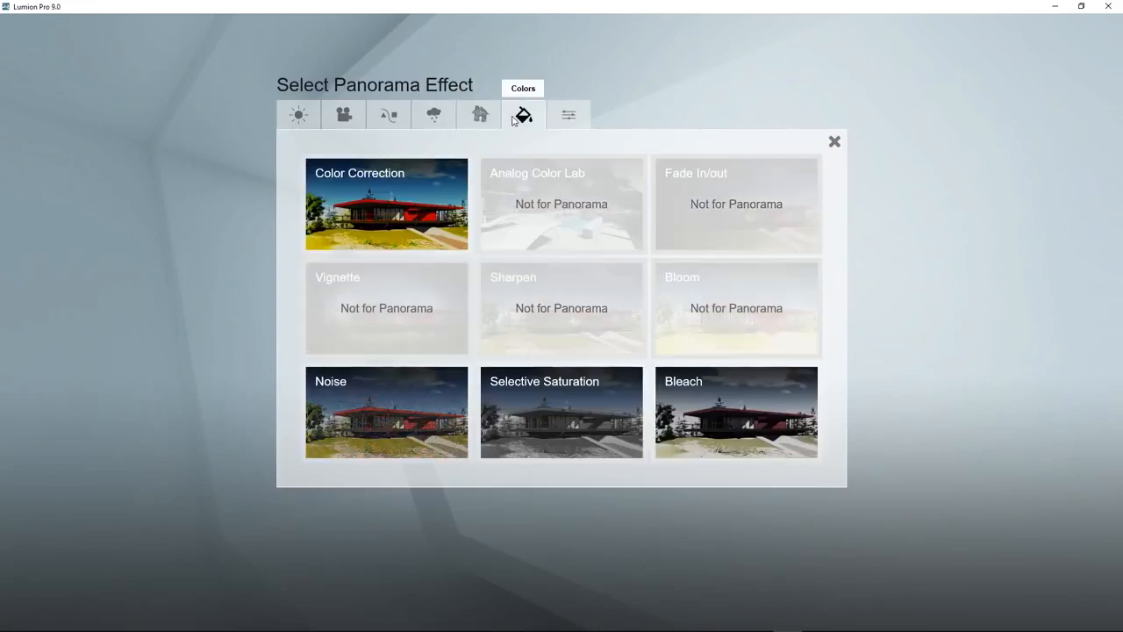
pyautogui.click(558, 121)
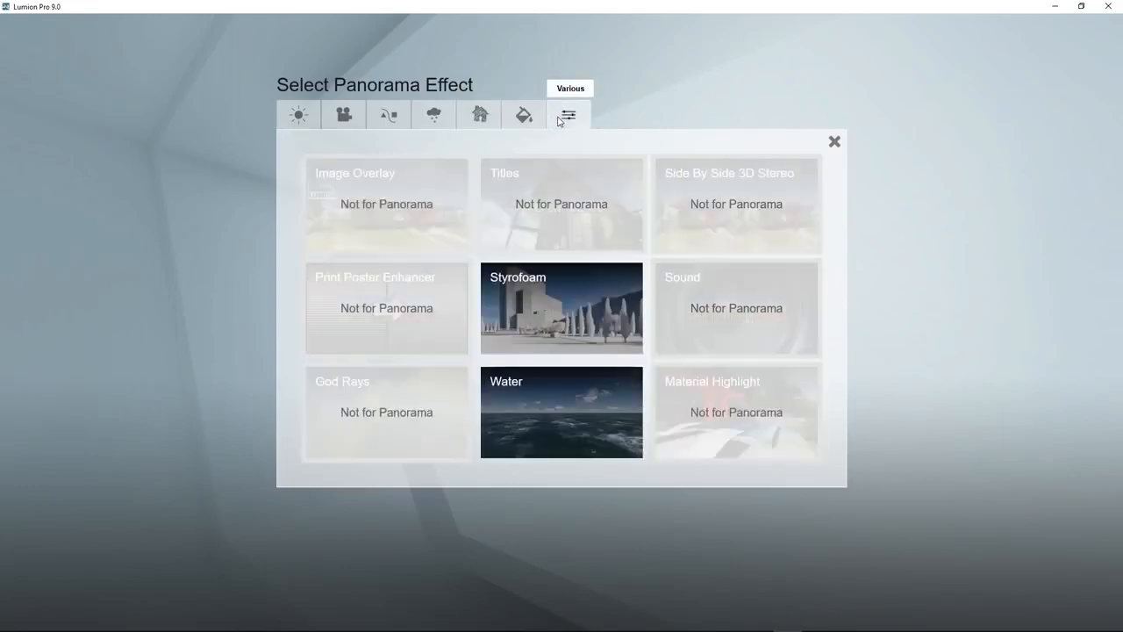
pyautogui.click(834, 142)
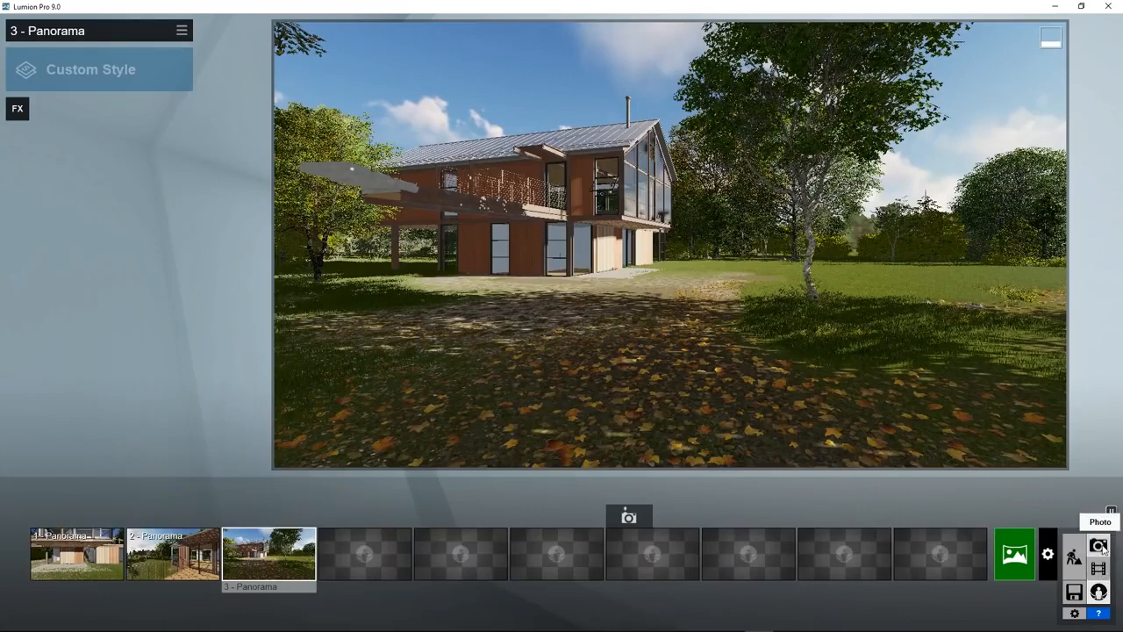
# In Photo mode, copy Photo - 1's Realistic effects via Edit... > Copy effects, then return to Panorama mode.
pyautogui.click(1098, 546)
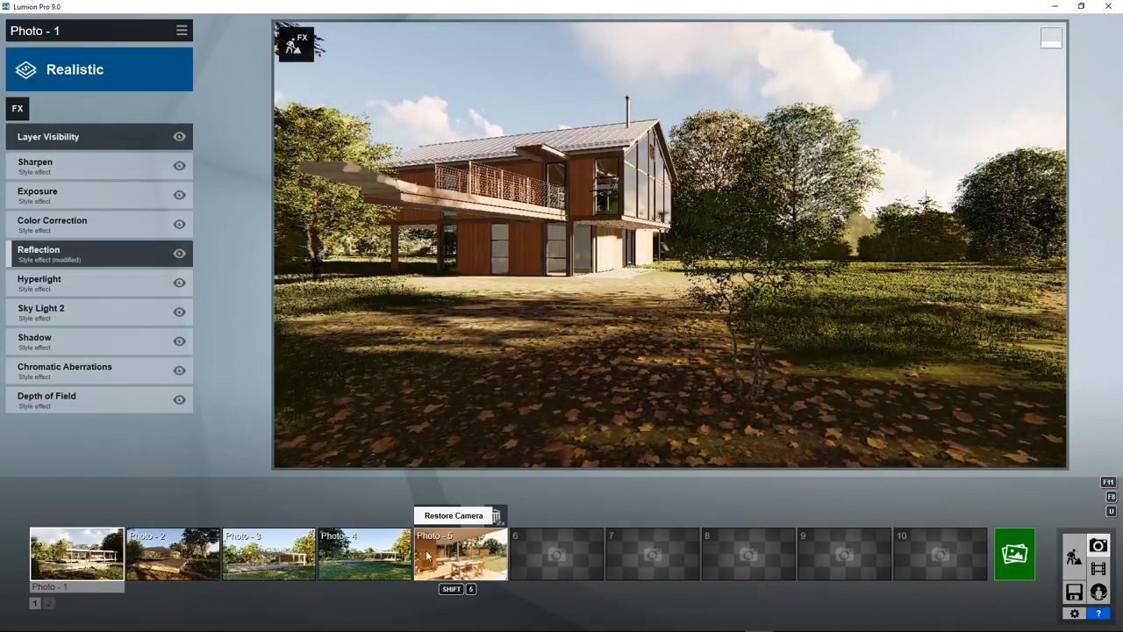
pyautogui.click(57, 562)
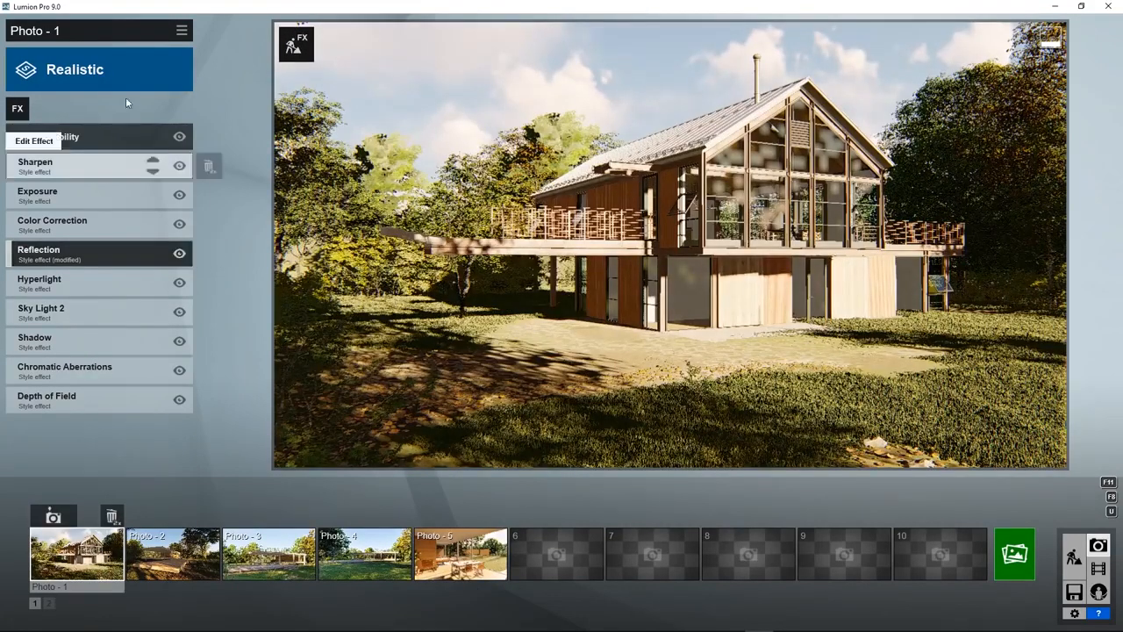
pyautogui.click(182, 31)
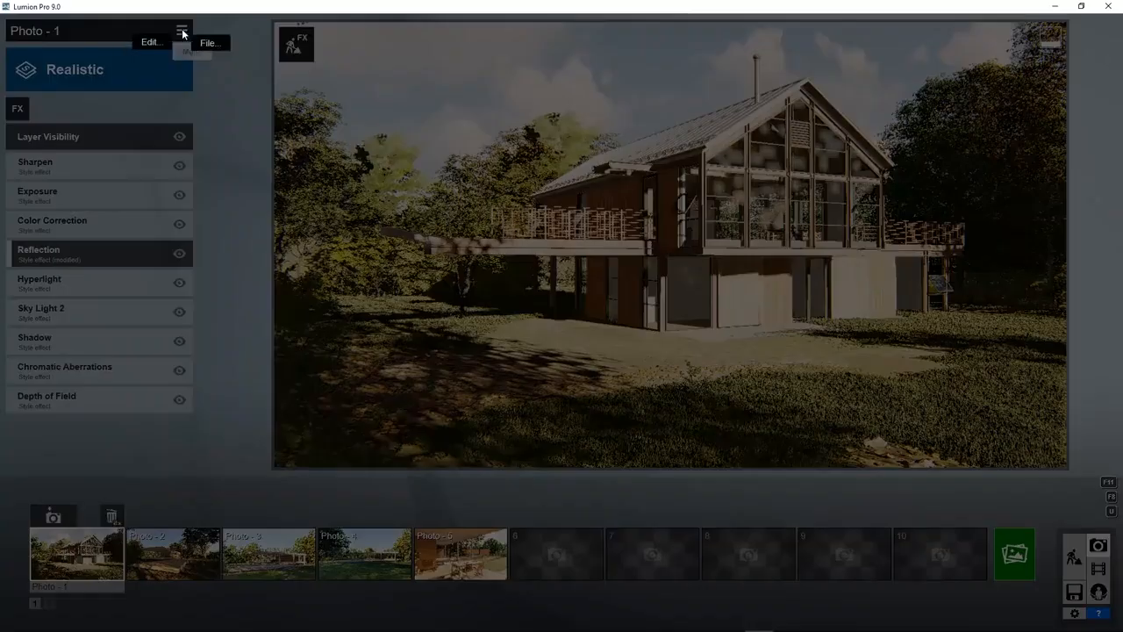
pyautogui.moveTo(150, 42)
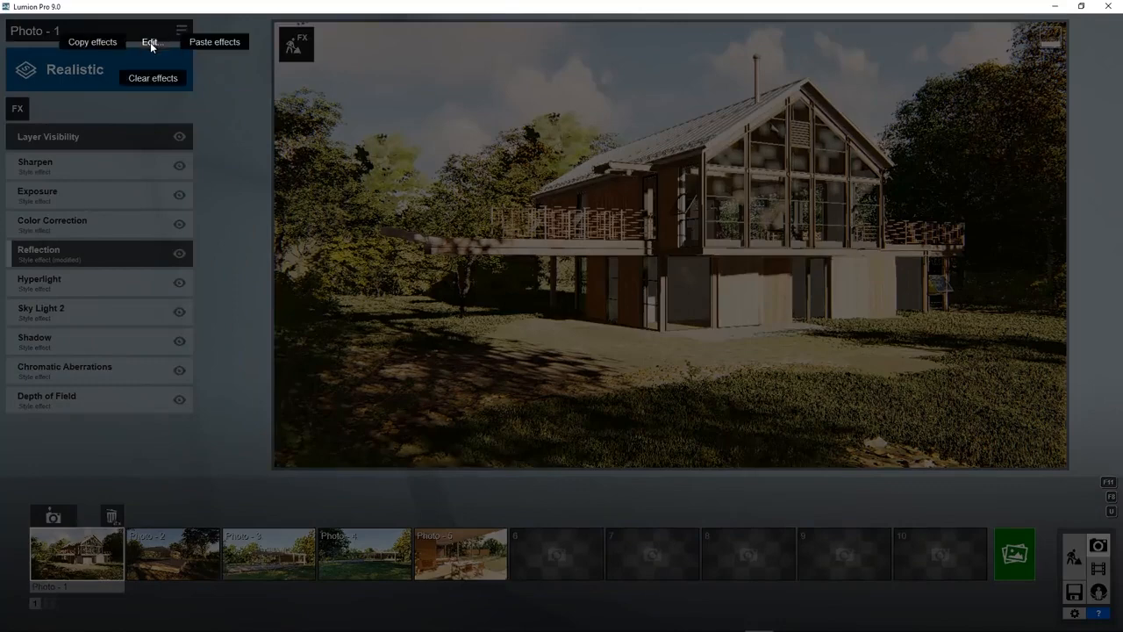
pyautogui.click(98, 42)
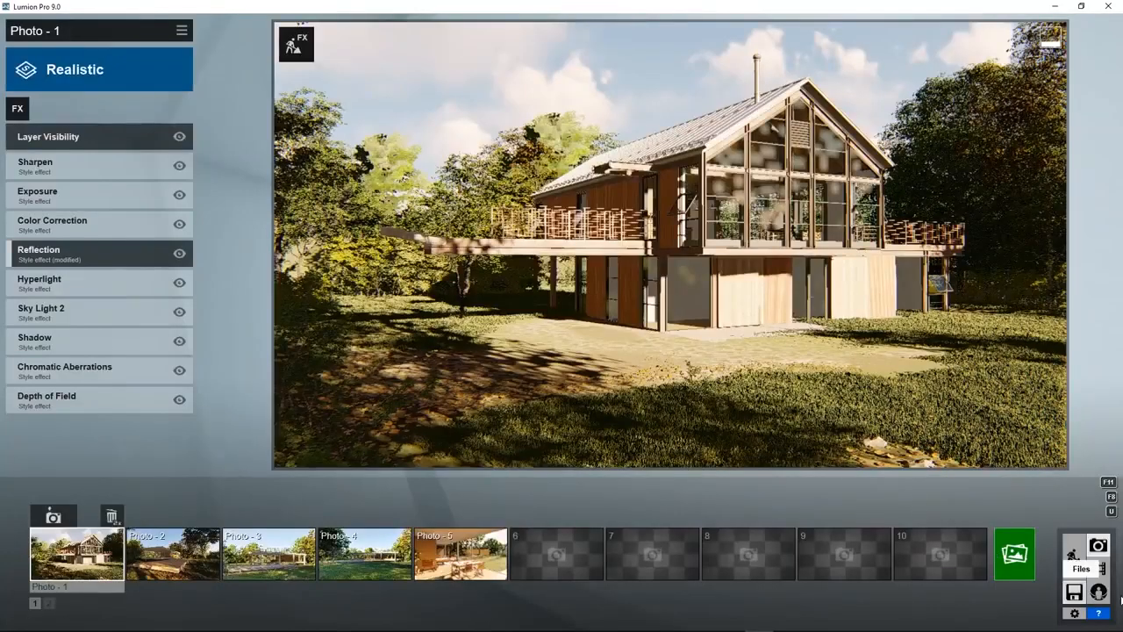
pyautogui.click(1098, 591)
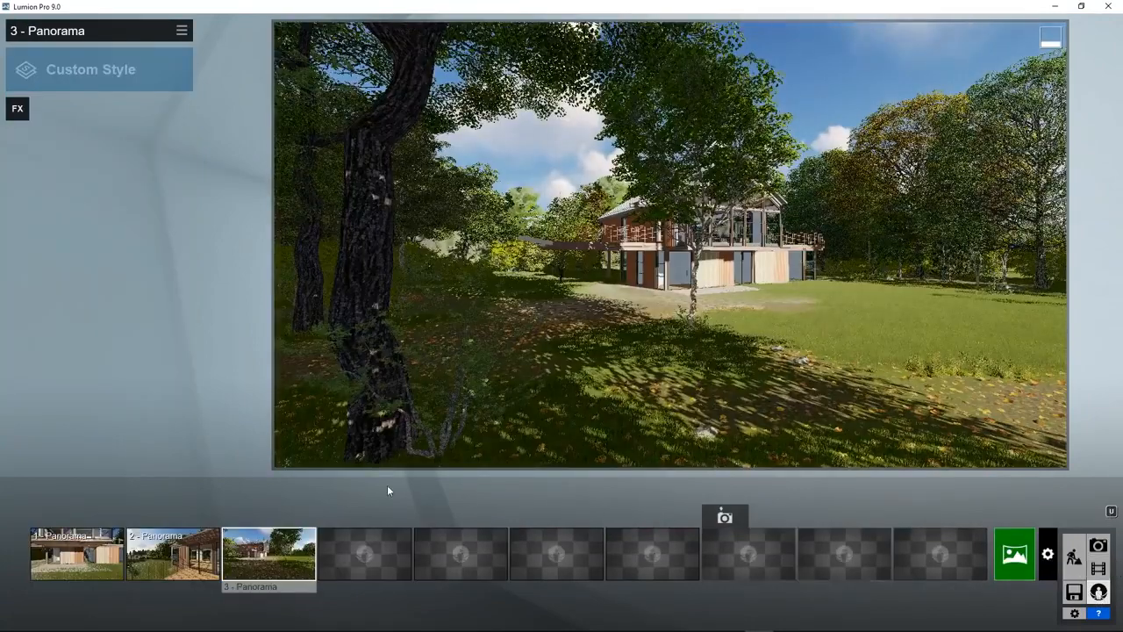
# Paste the copied effects onto 1 - Panorama and turn its view toward the trees.
pyautogui.click(77, 552)
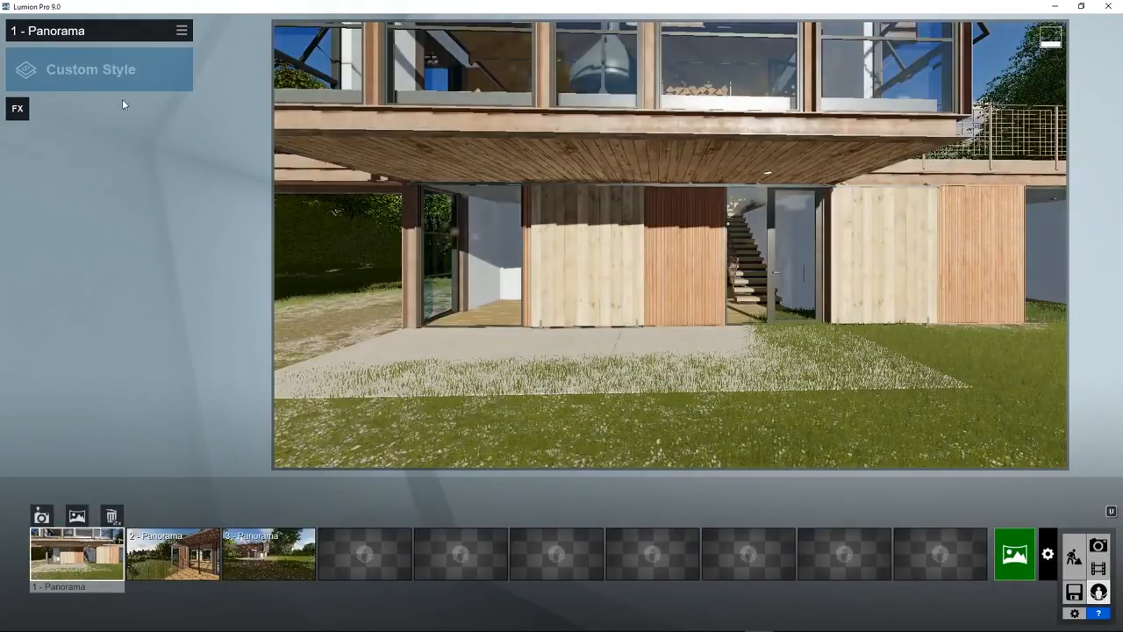
pyautogui.click(182, 31)
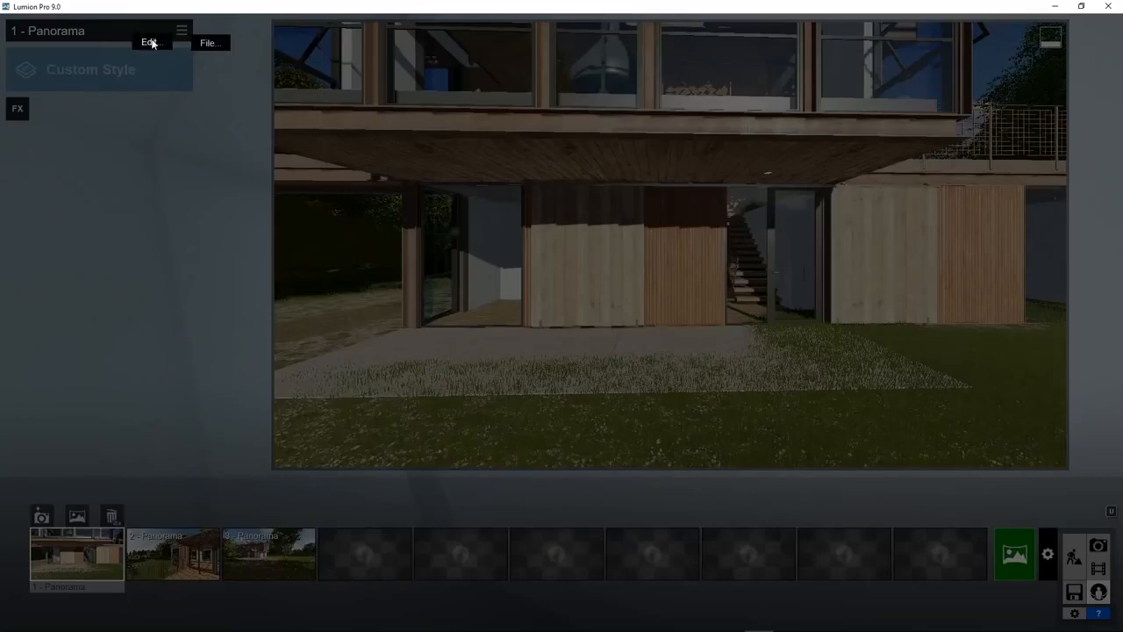
pyautogui.moveTo(152, 42)
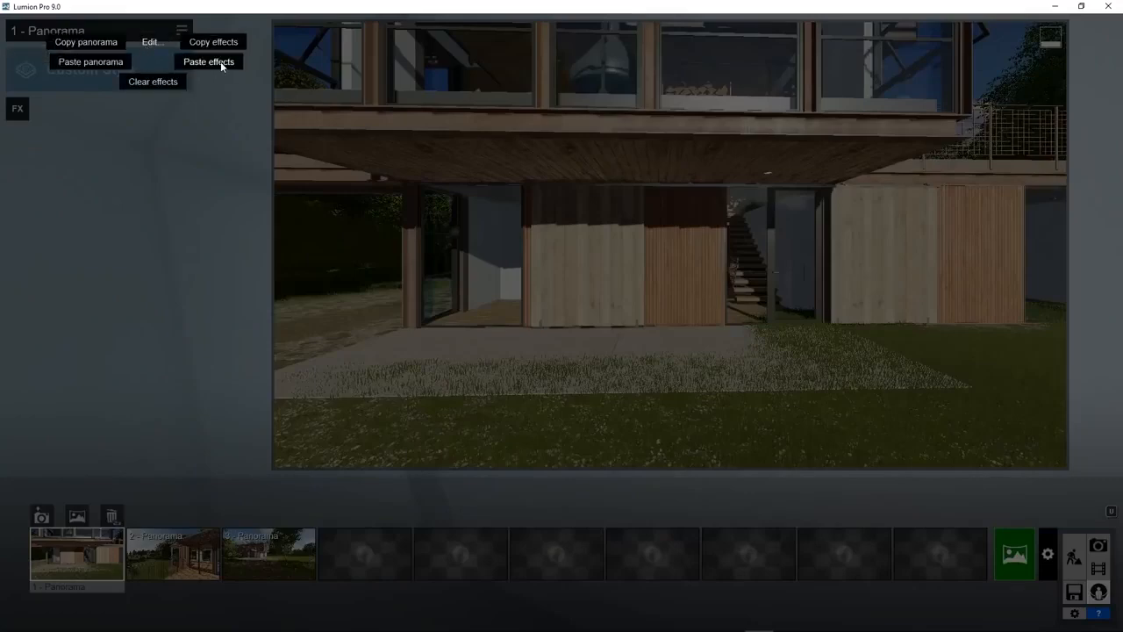
pyautogui.click(209, 61)
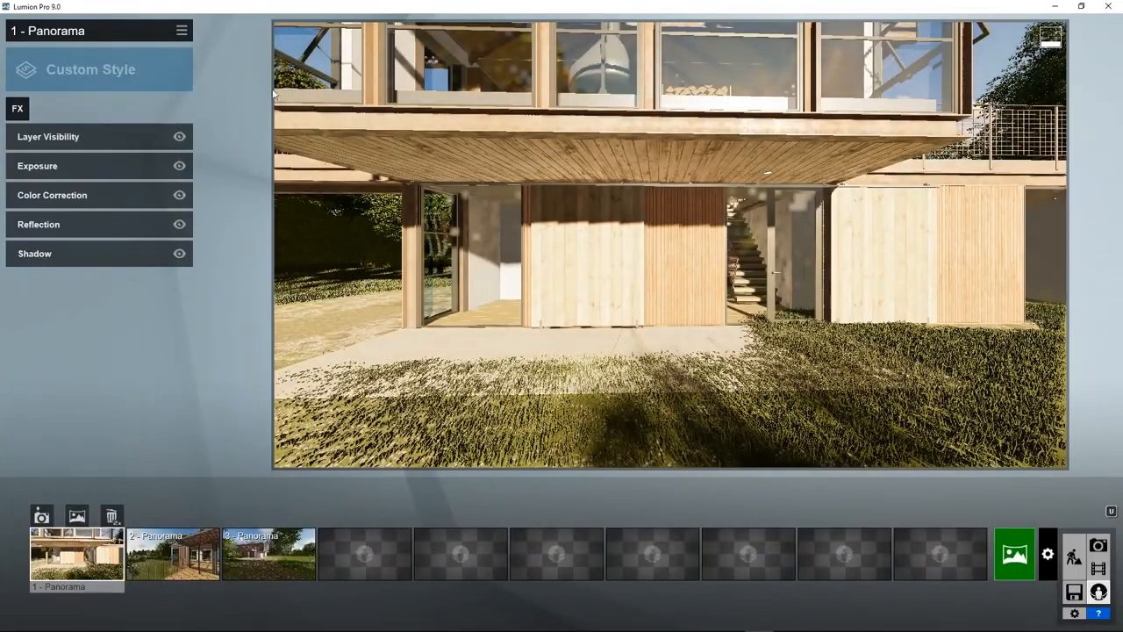
pyautogui.moveTo(824, 270); pyautogui.dragTo(824, 270, button='right')
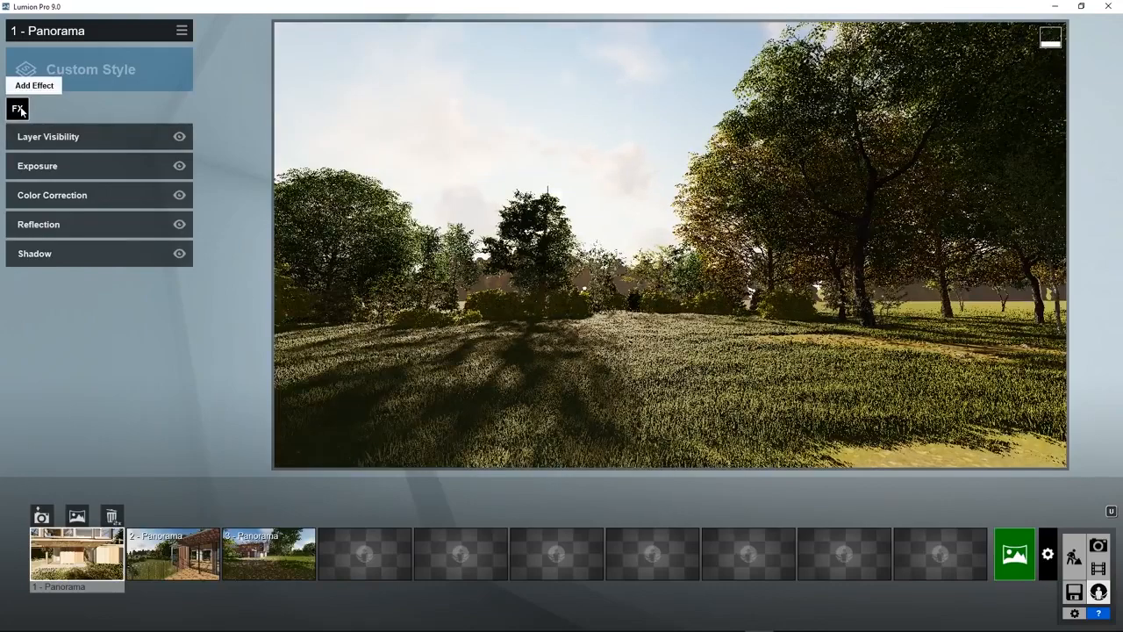
# Add Real Skies to 1 - Panorama with a cloudy sky image and Heading 155.5.
pyautogui.click(18, 110)
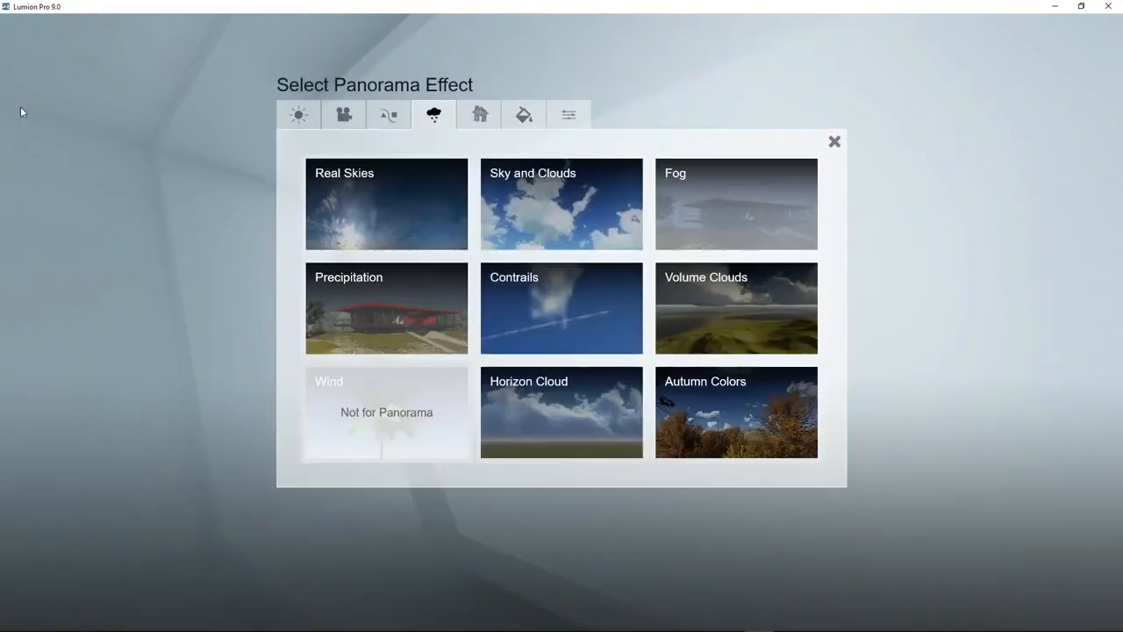
pyautogui.click(340, 188)
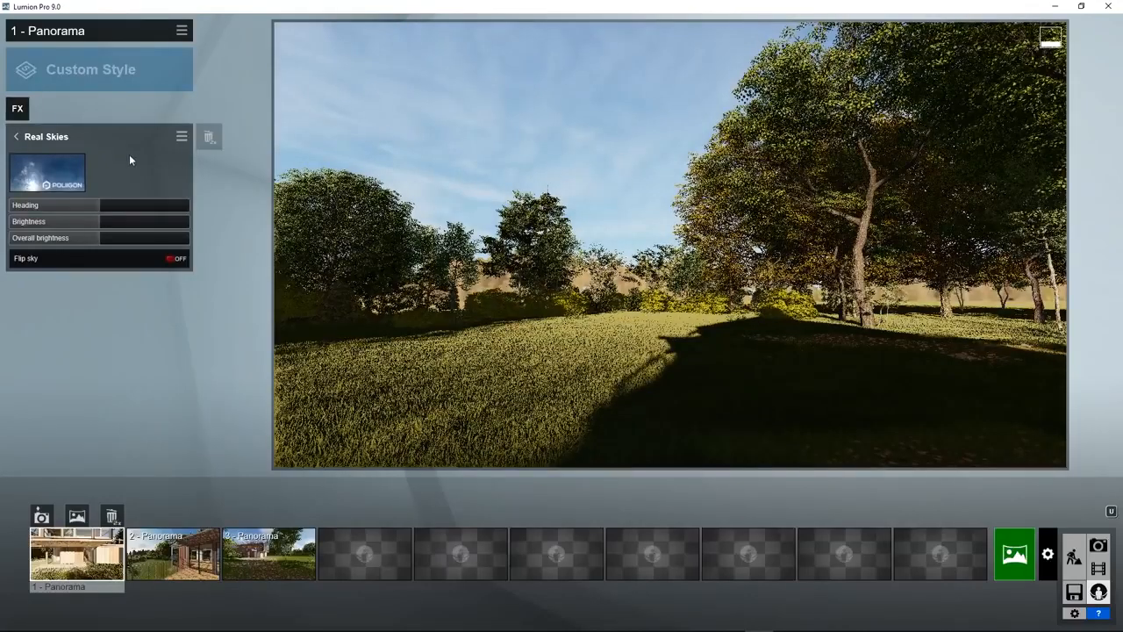
pyautogui.click(51, 172)
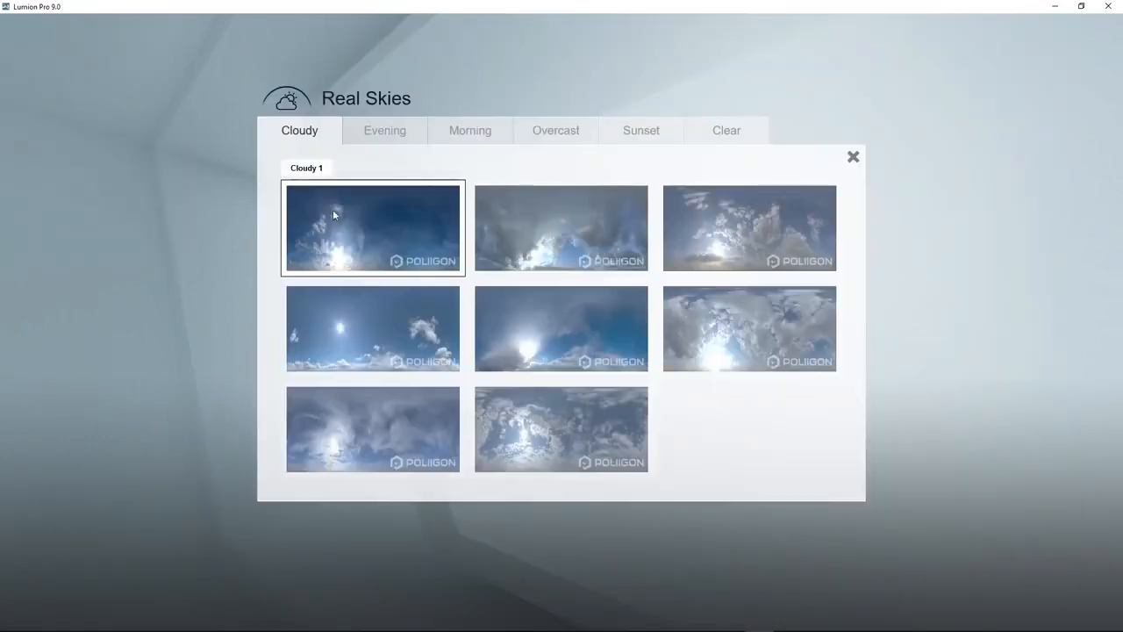
pyautogui.click(553, 252)
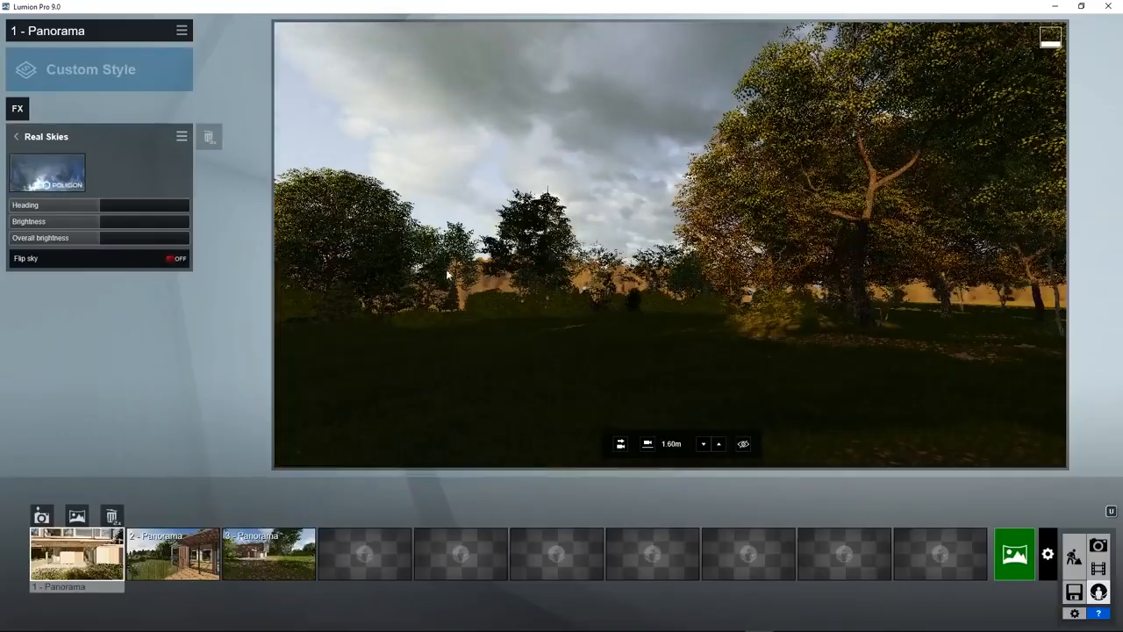
pyautogui.moveTo(117, 209); pyautogui.dragTo(179, 213)
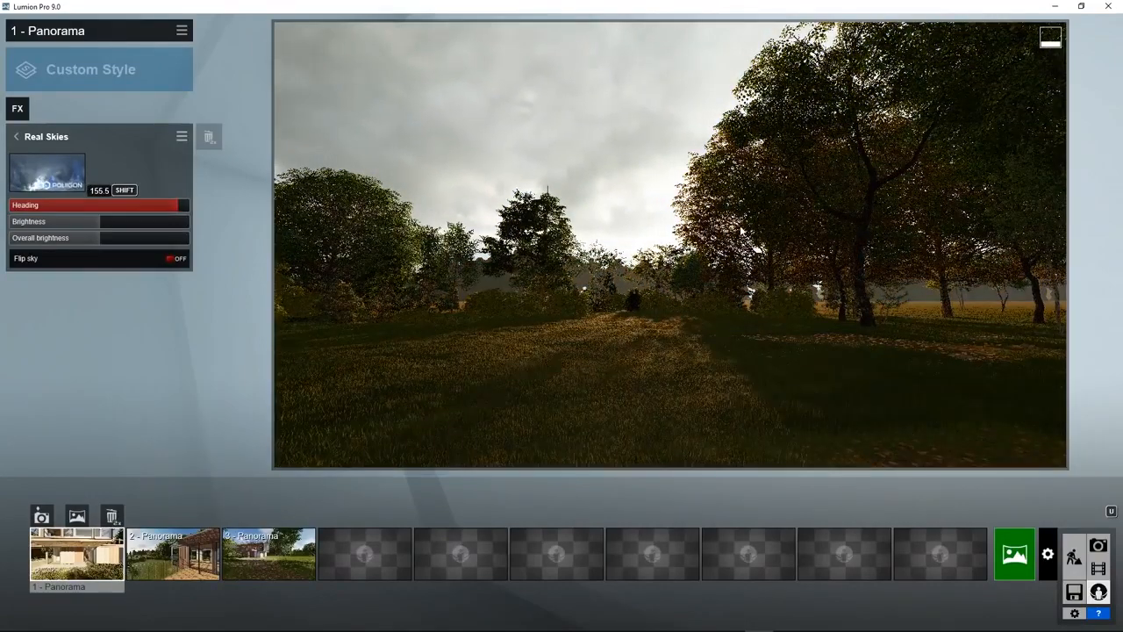
pyautogui.moveTo(670, 254); pyautogui.dragTo(332, 235, button='right')
# Copy 1 - Panorama's effects, including Real Skies, and paste them onto 2 - Panorama.
pyautogui.click(183, 33)
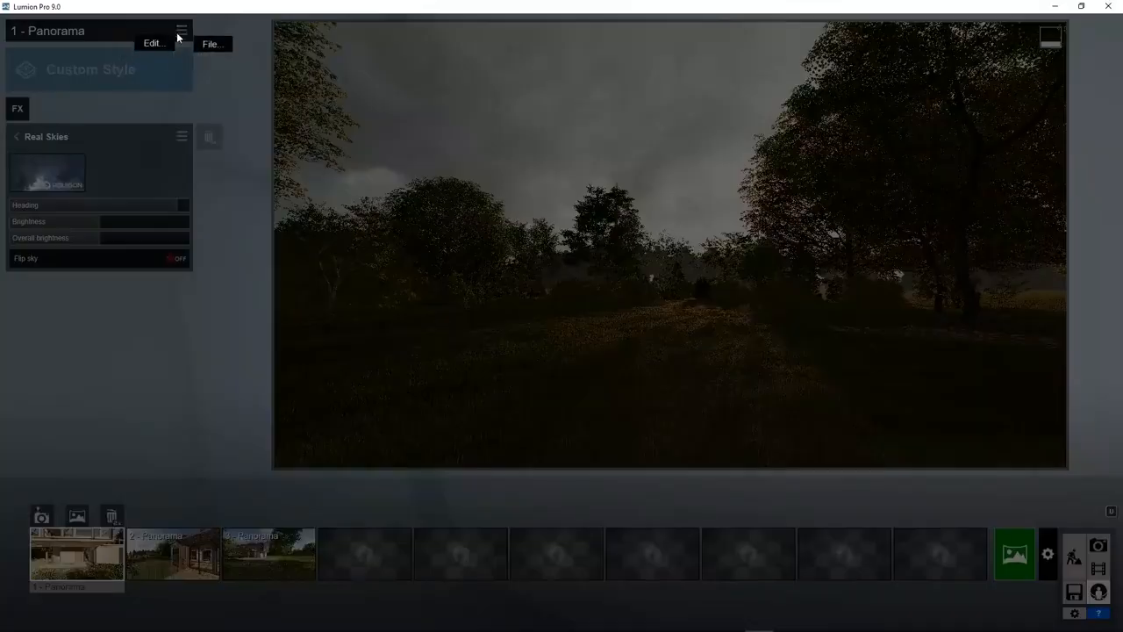
pyautogui.click(152, 43)
pyautogui.click(210, 40)
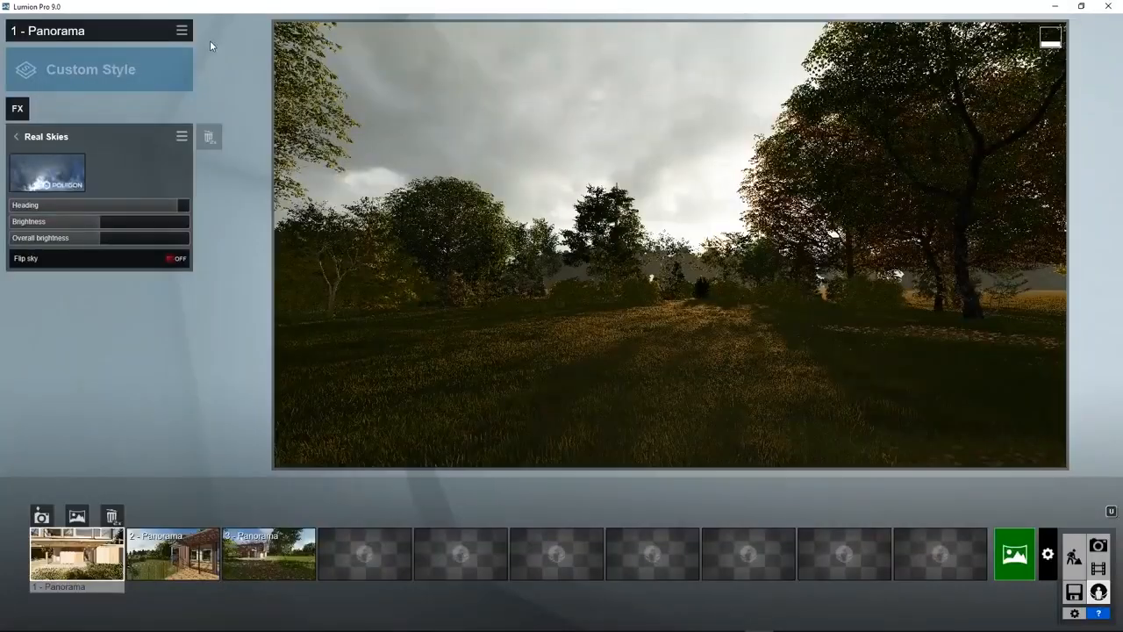
pyautogui.click(173, 551)
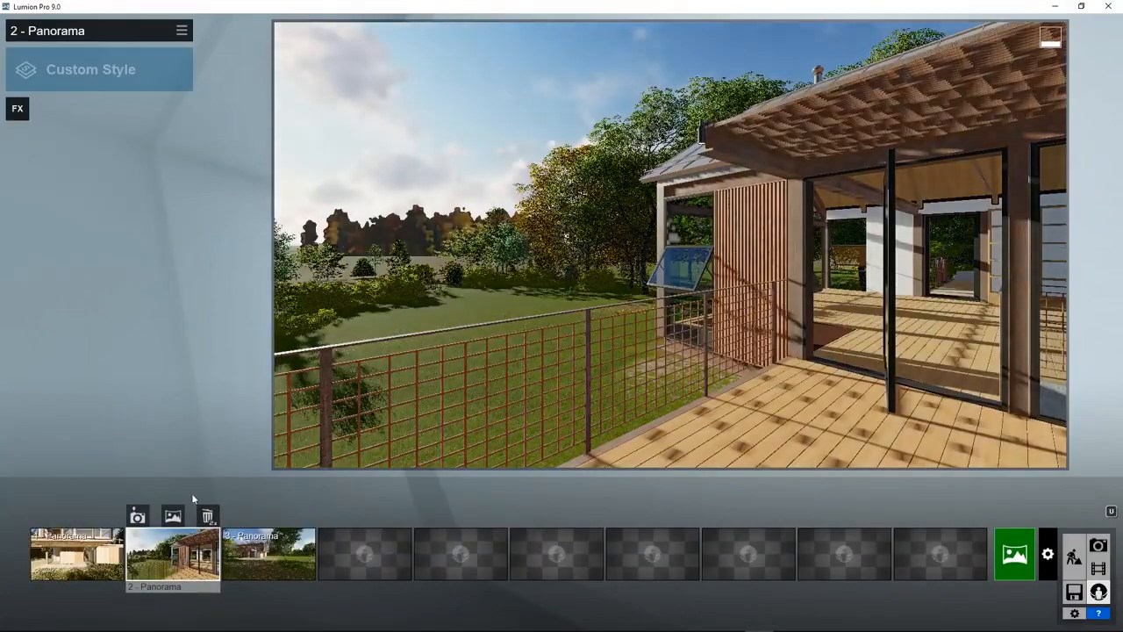
pyautogui.click(183, 35)
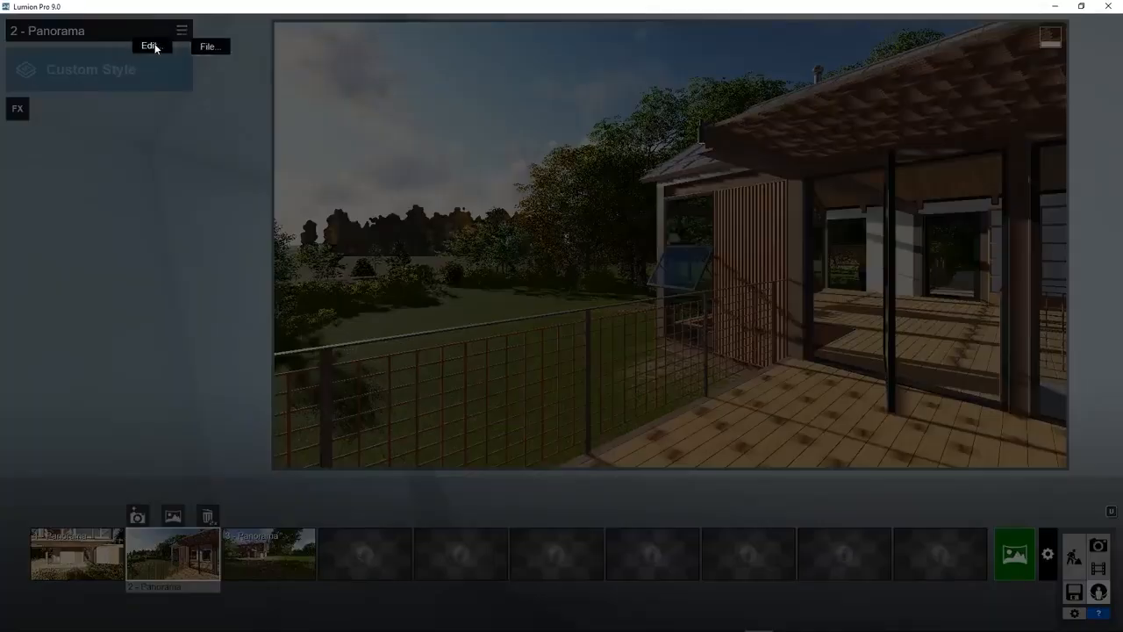
pyautogui.click(151, 45)
pyautogui.click(195, 67)
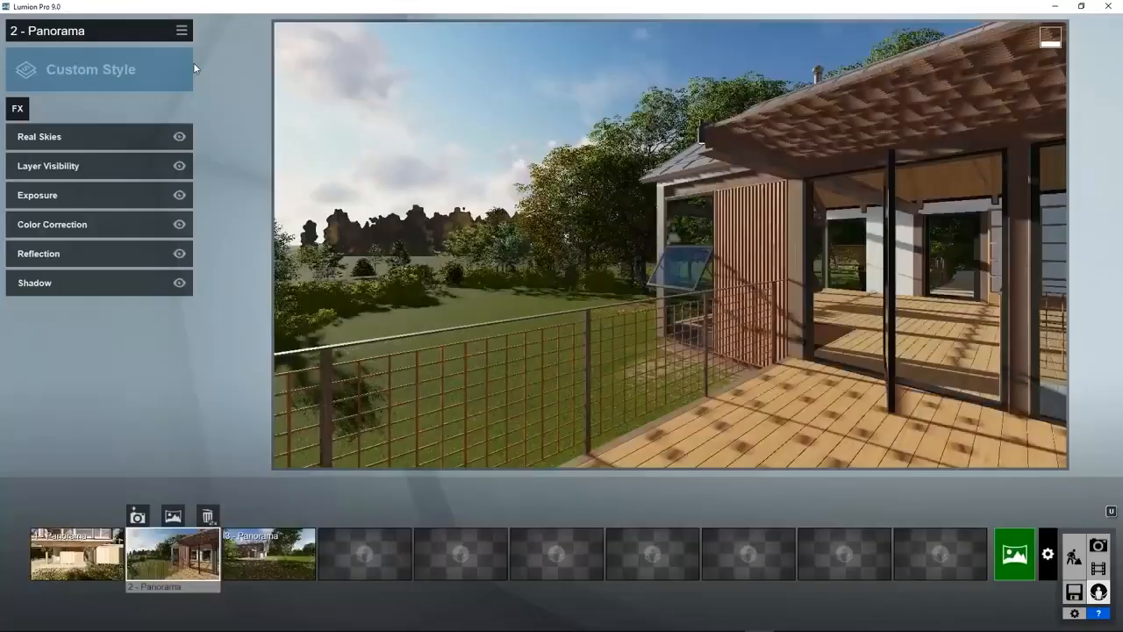
# Paste the same copied effects onto 3 - Panorama, giving it the stormy sky.
pyautogui.click(269, 553)
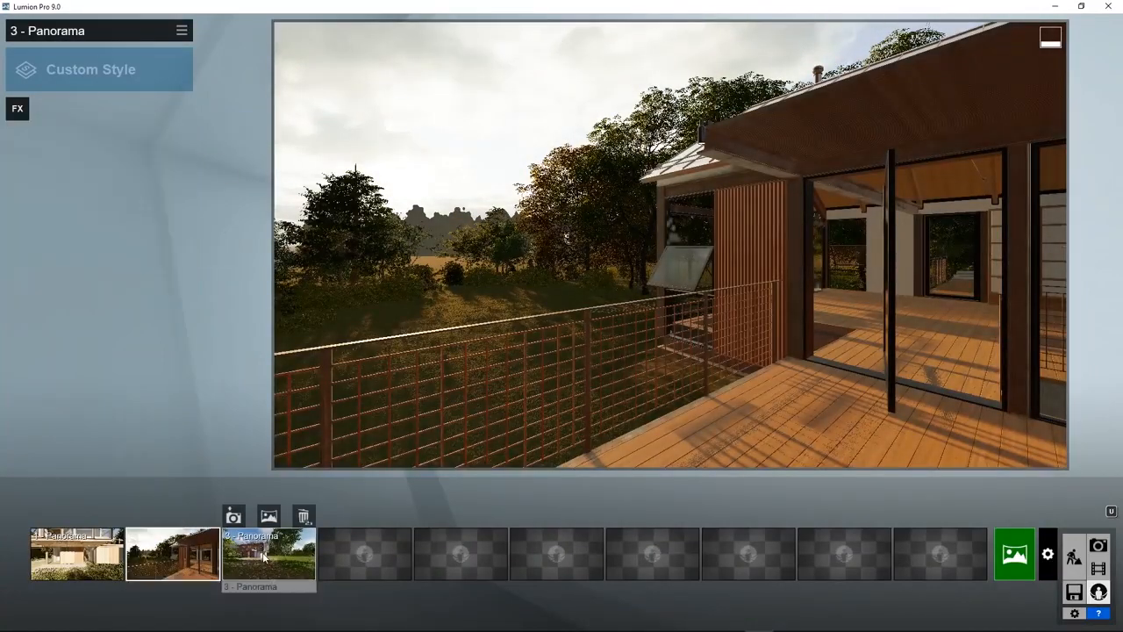
pyautogui.click(182, 30)
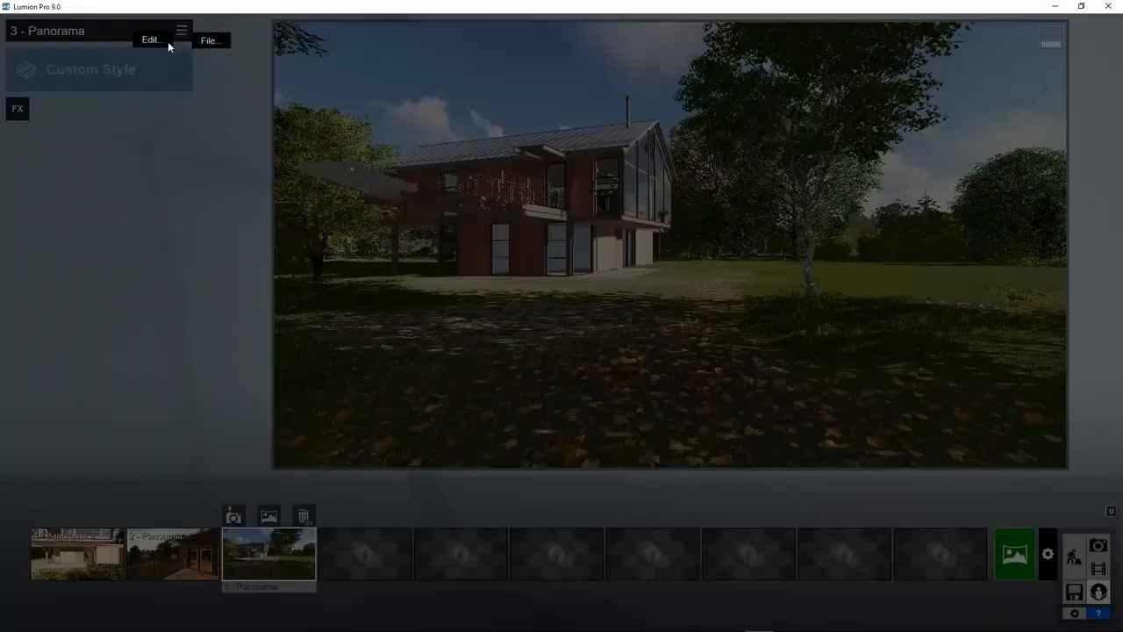
pyautogui.moveTo(153, 38)
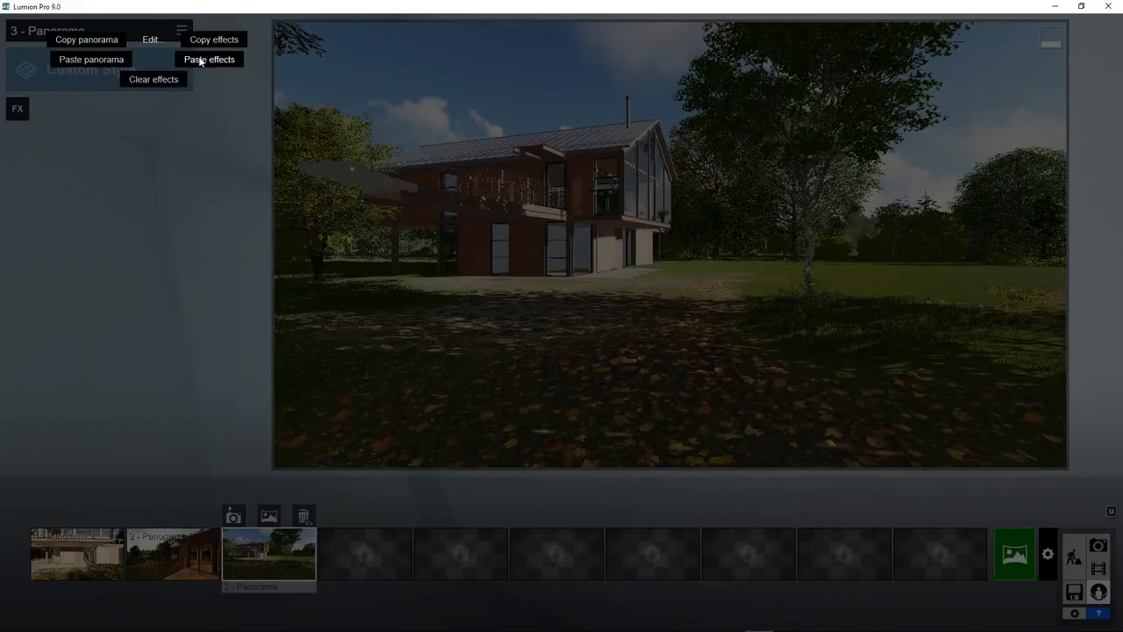
pyautogui.click(199, 61)
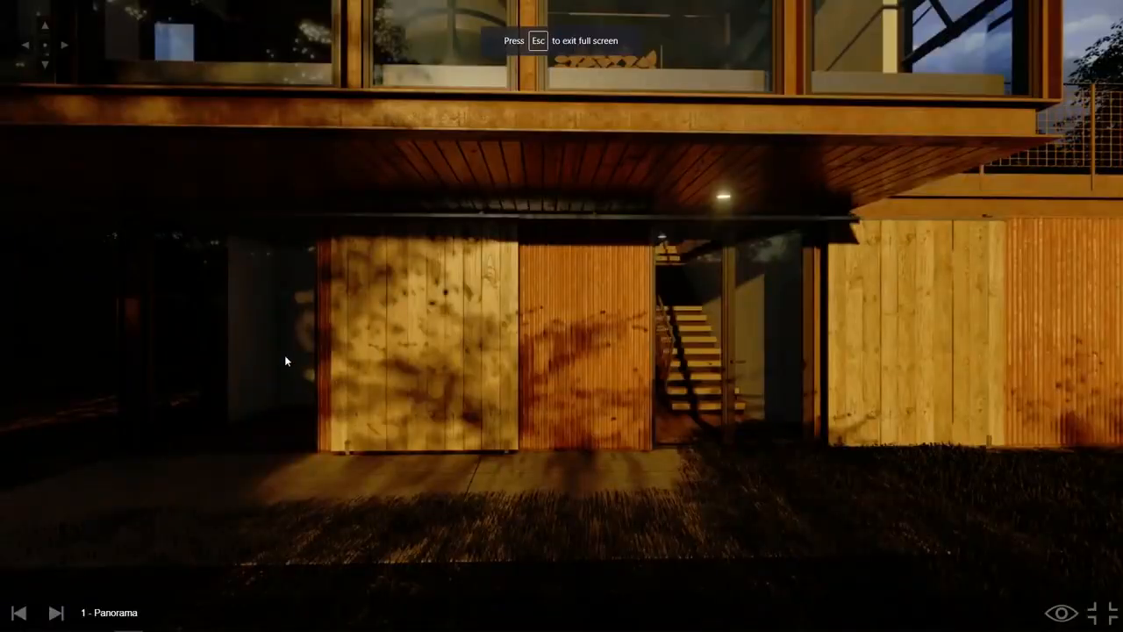
pyautogui.moveTo(283, 358); pyautogui.dragTo(308, 254)
pyautogui.moveTo(566, 456); pyautogui.dragTo(514, 394)
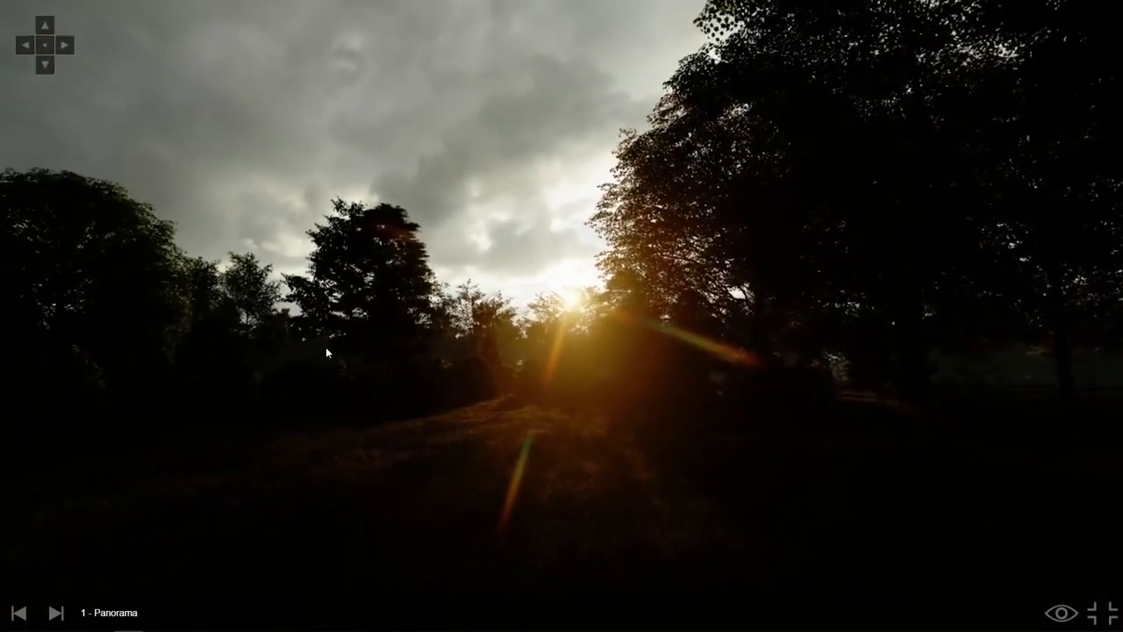
pyautogui.moveTo(325, 346); pyautogui.dragTo(418, 289)
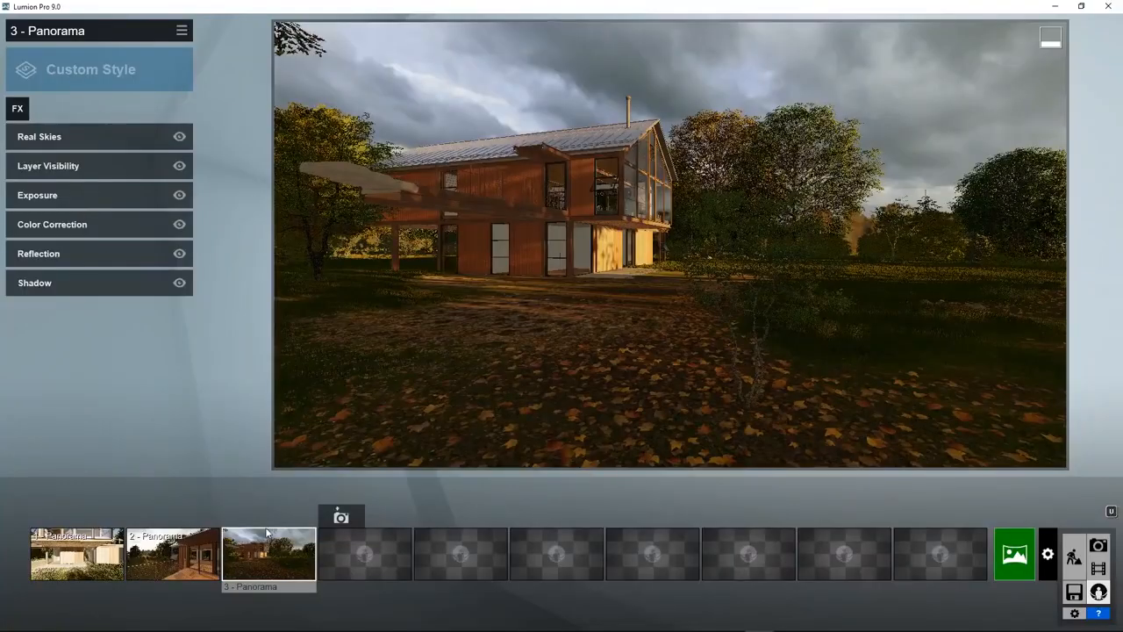
# Set 3 - Panorama's 360 render to Stereoscopic On, start a Medium 4096x2048 render, then cancel it.
pyautogui.click(266, 515)
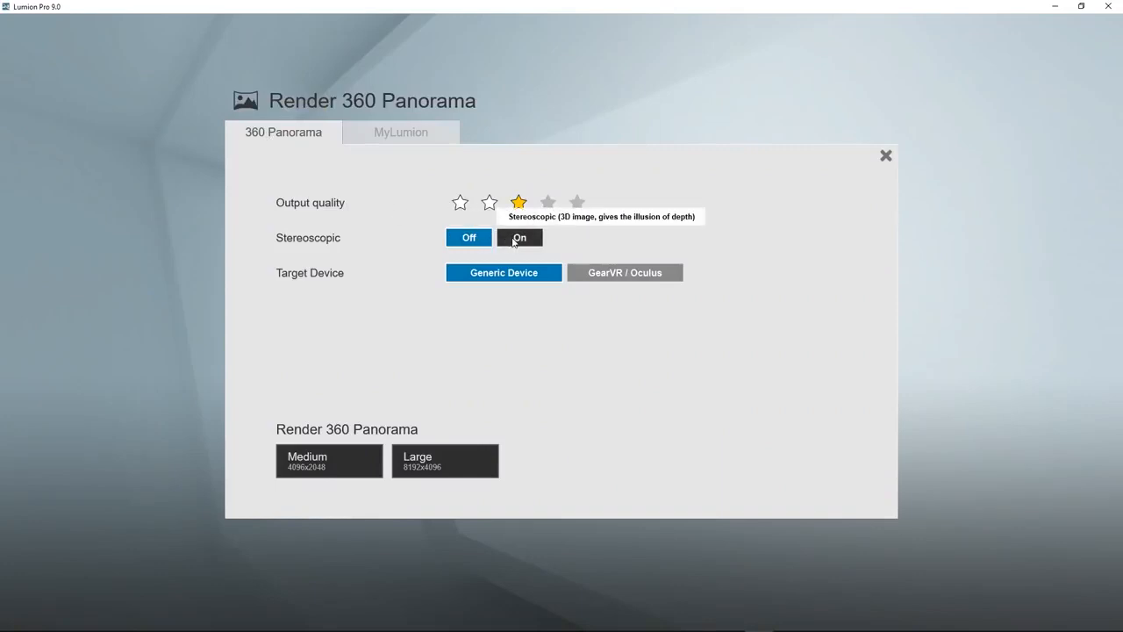
pyautogui.click(515, 238)
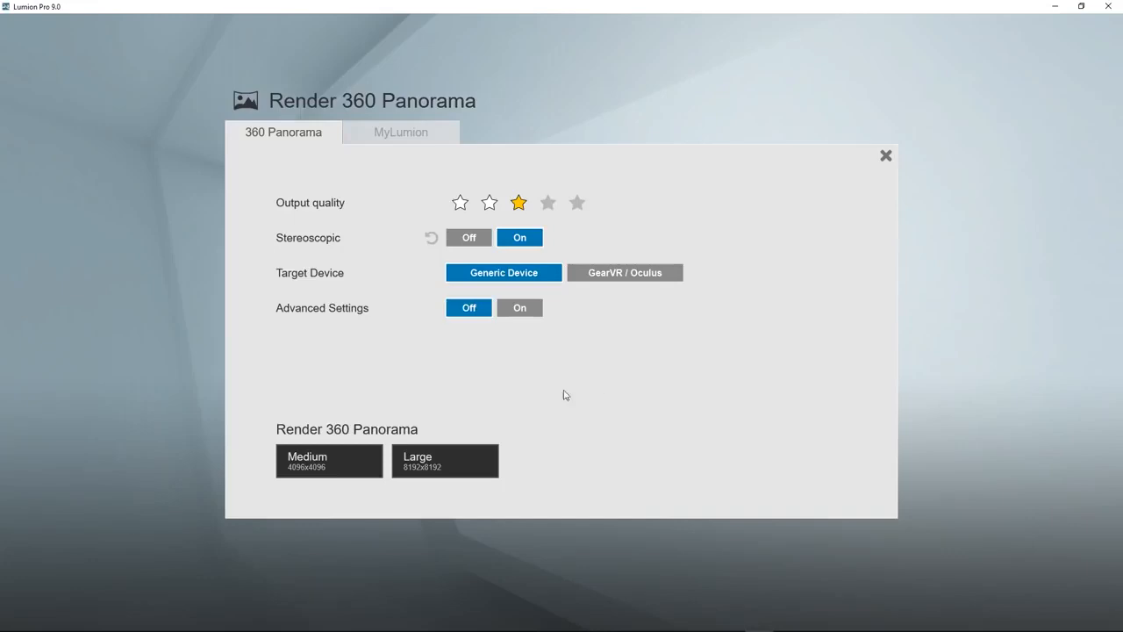
pyautogui.click(328, 463)
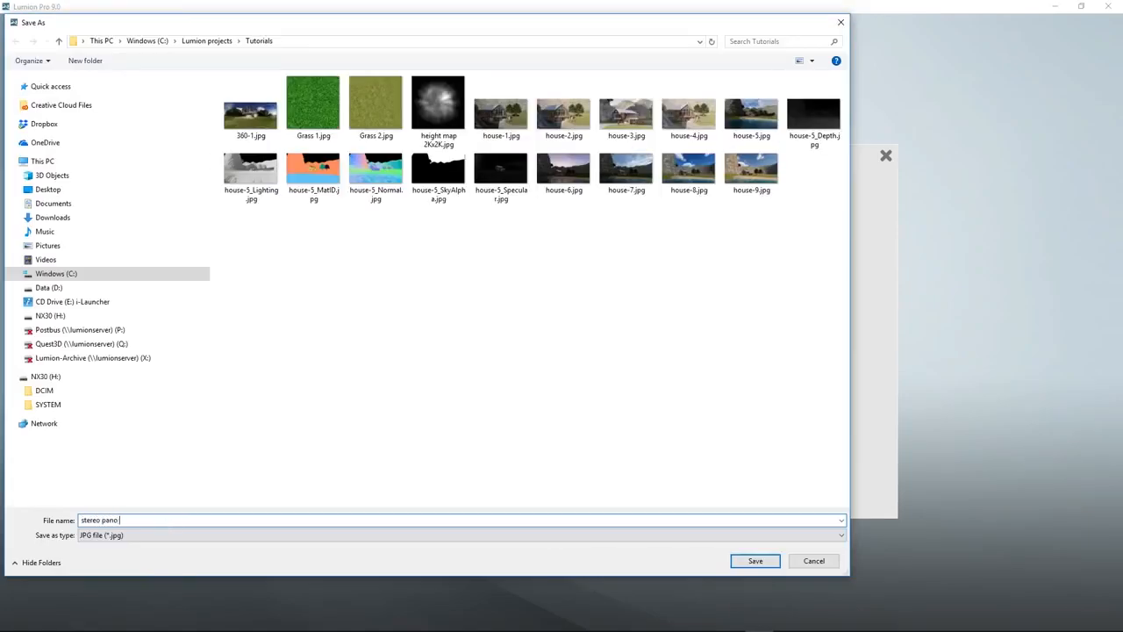
pyautogui.press('Return')
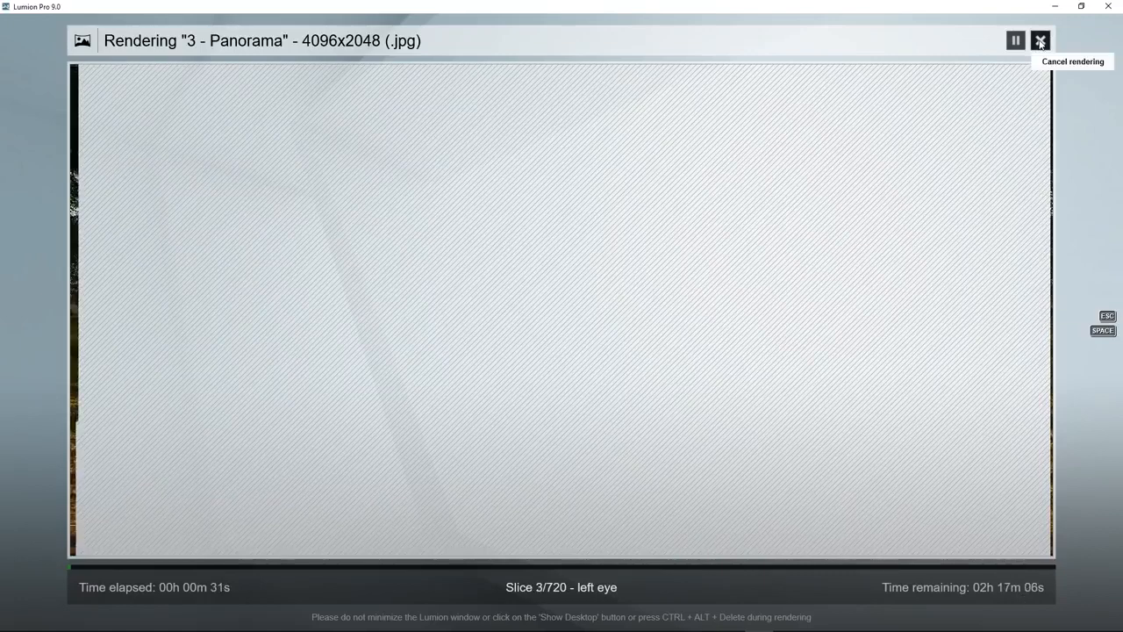
pyautogui.click(1040, 41)
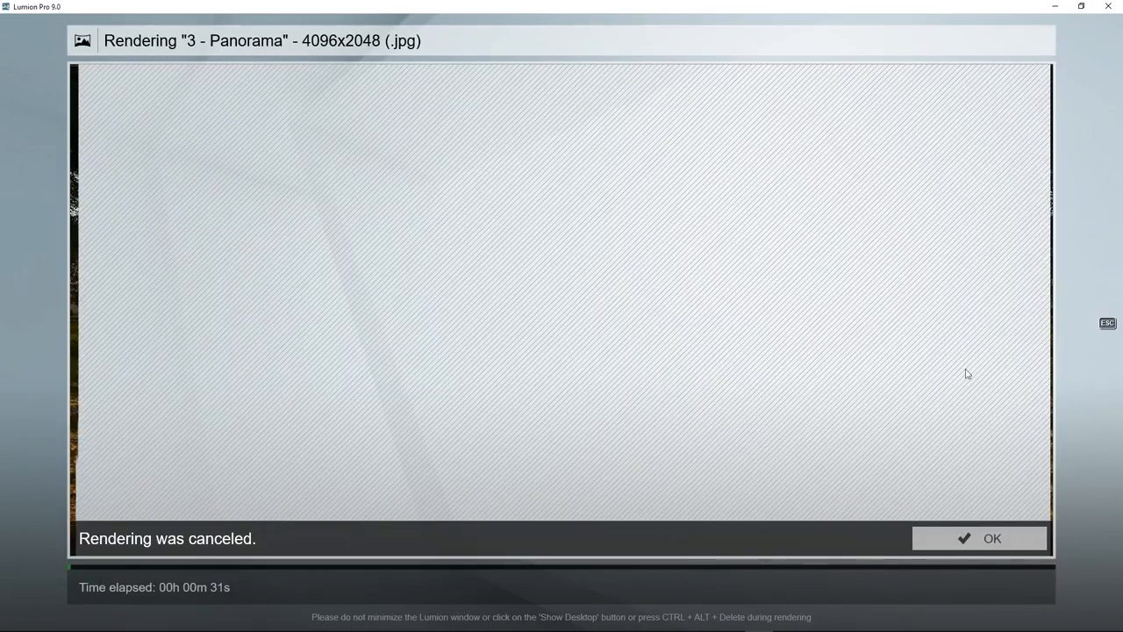
pyautogui.click(982, 539)
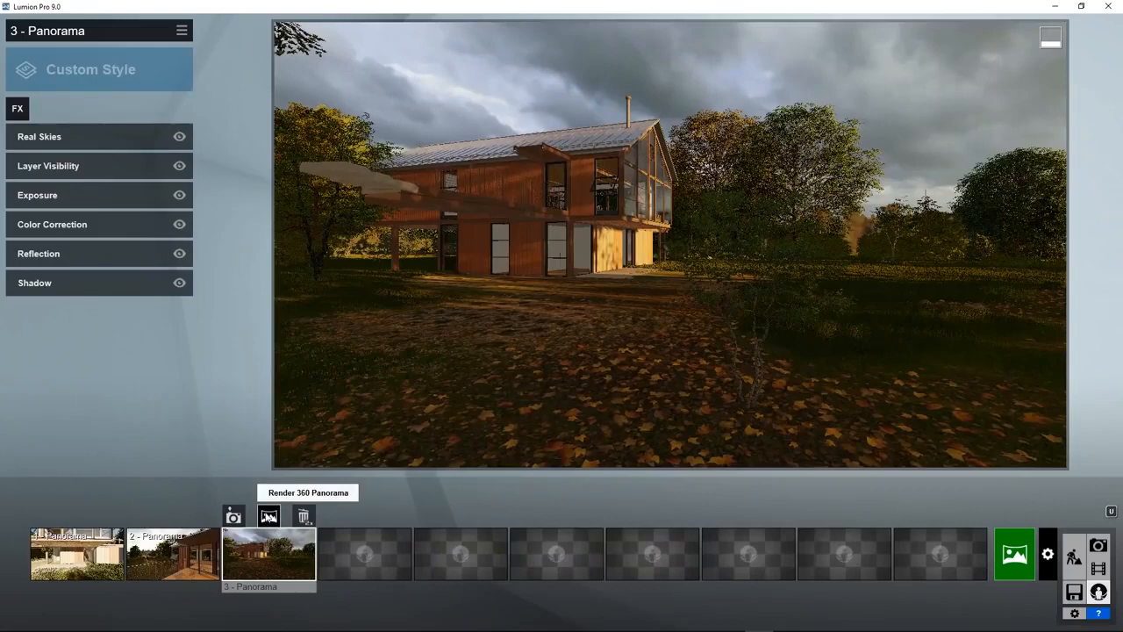
# Render 3 - Panorama as a Medium stereo 360 image (64.0 mm eye distance, 250 slices), saved as 'pano -'.
pyautogui.click(268, 516)
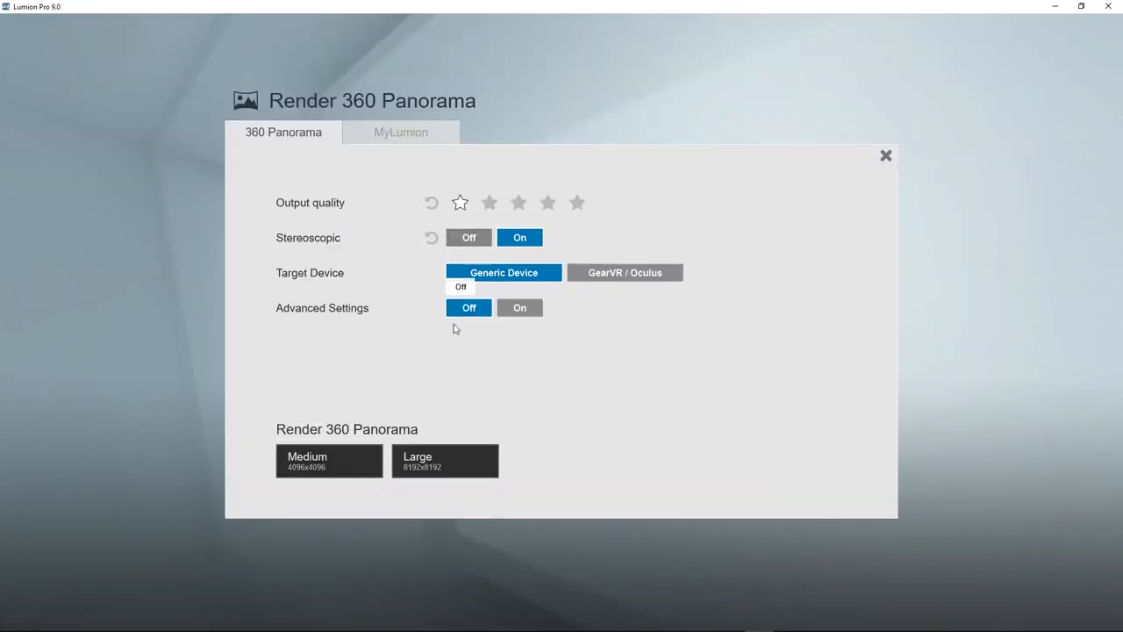
pyautogui.click(517, 309)
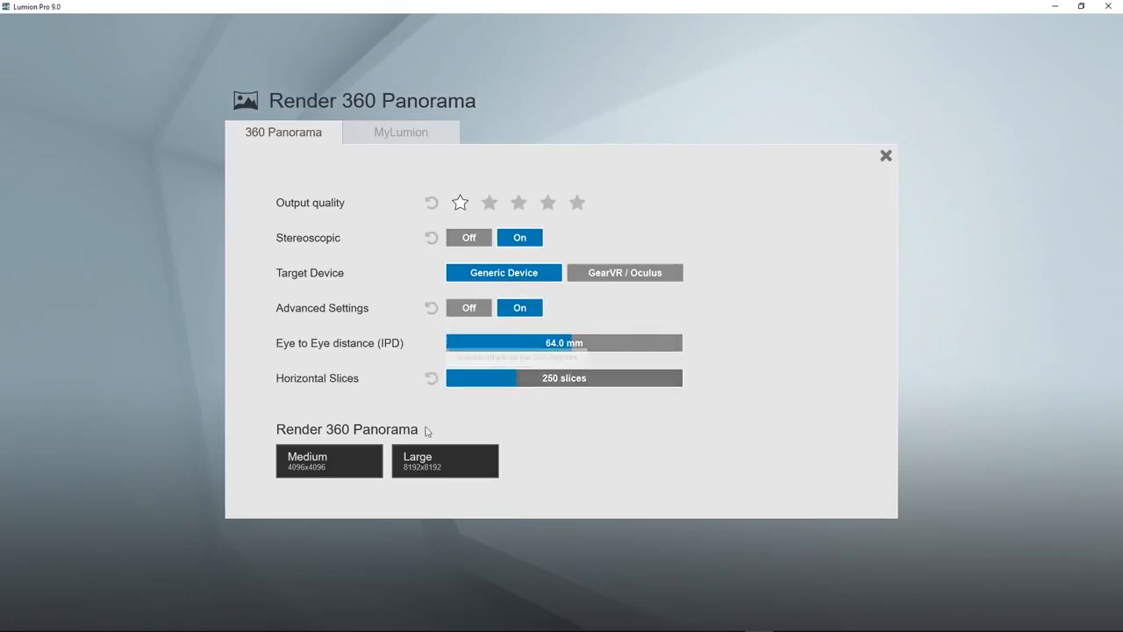
pyautogui.click(356, 463)
pyautogui.write('pano -')
pyautogui.press('Return')
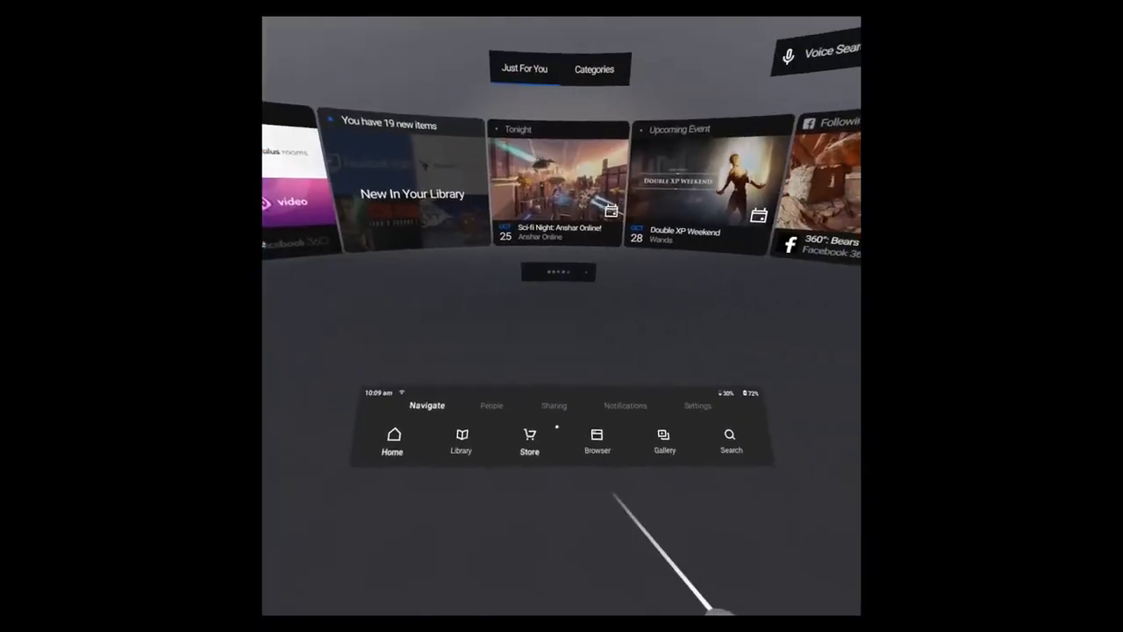
pyautogui.click(625, 439)
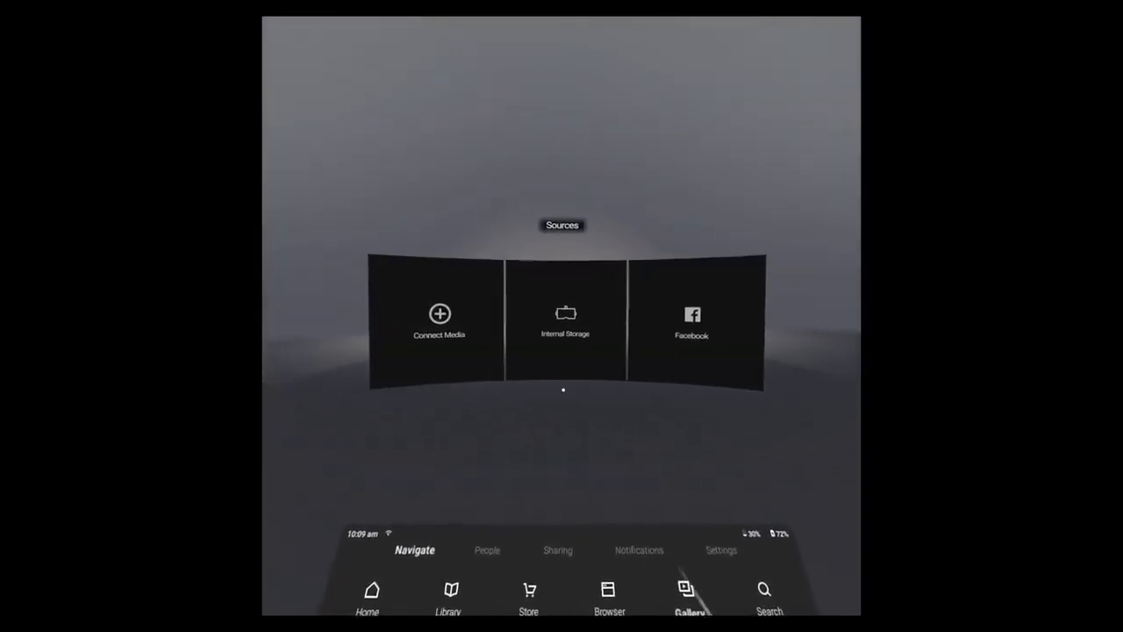
pyautogui.click(564, 328)
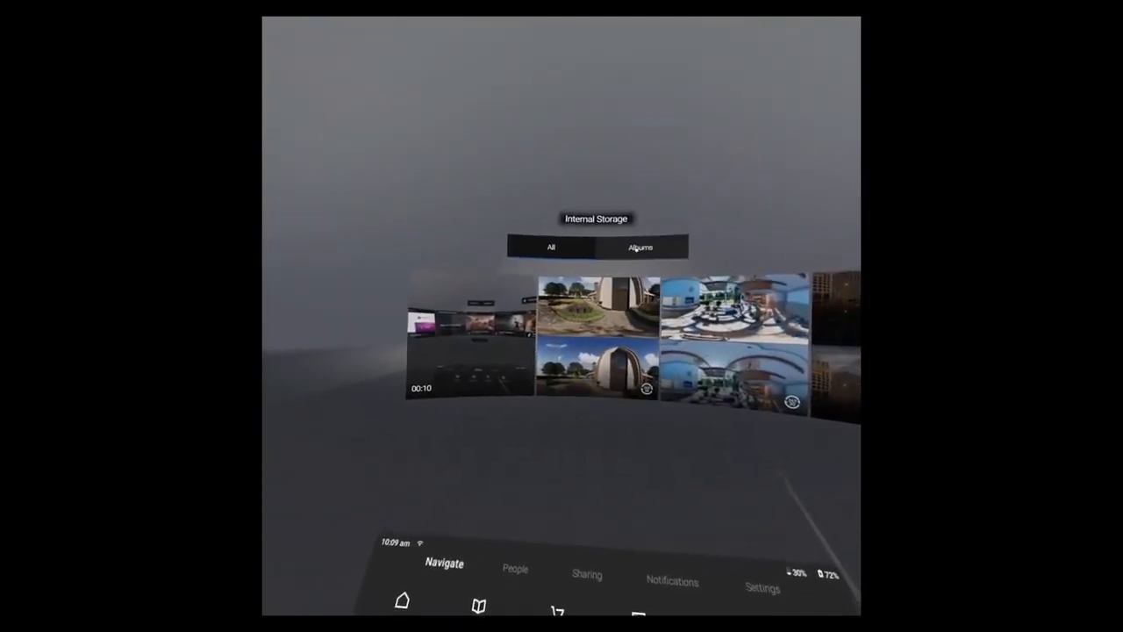
pyautogui.click(642, 247)
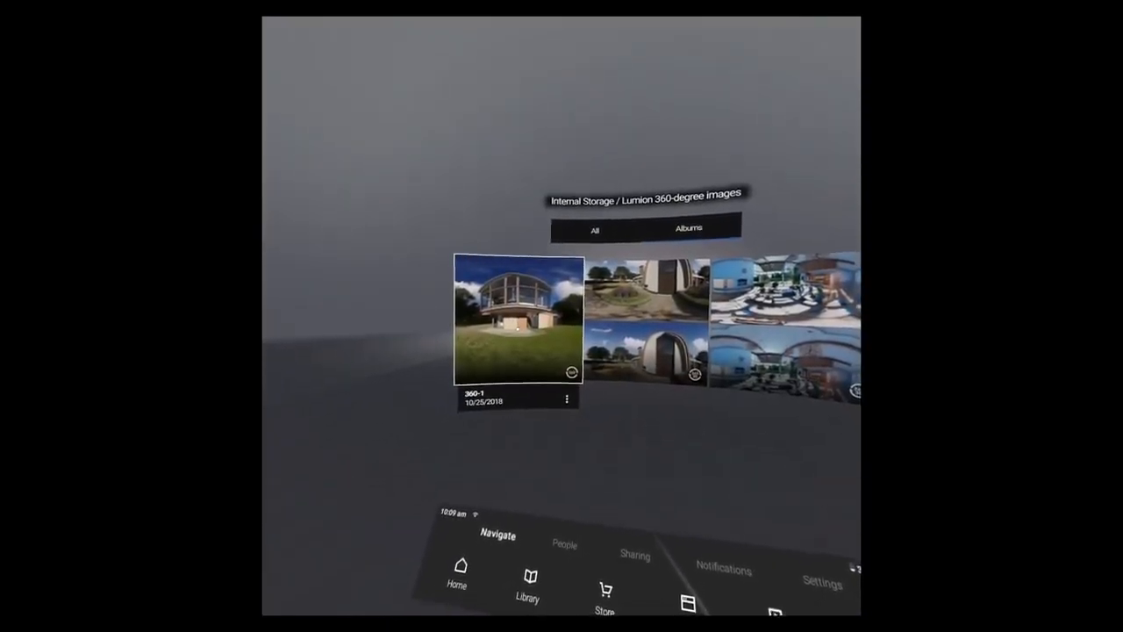
pyautogui.click(519, 319)
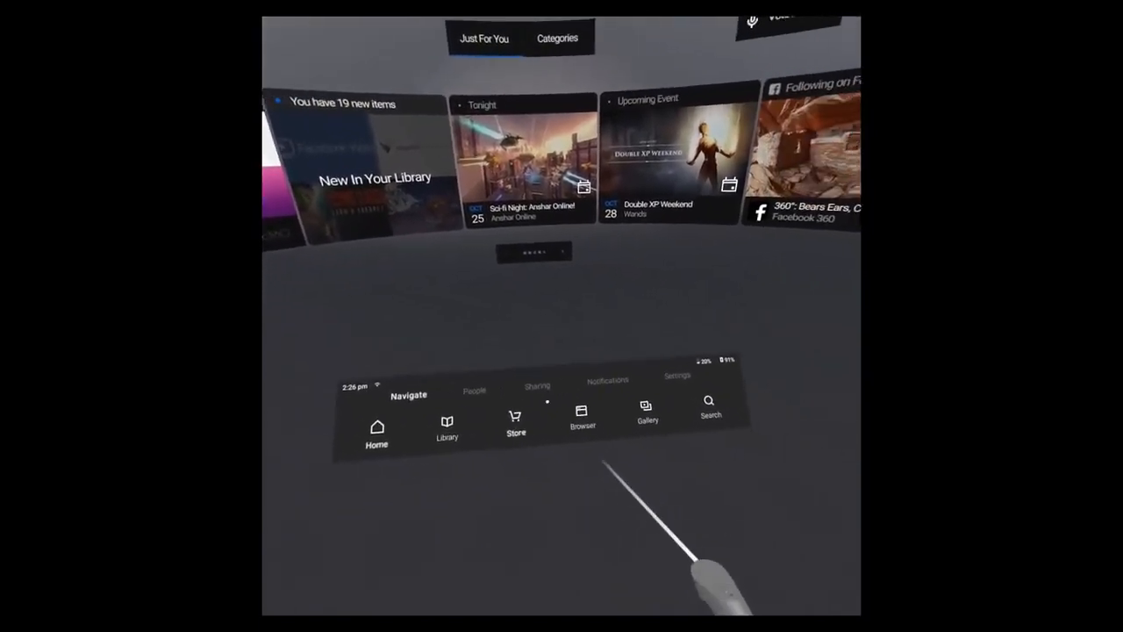
# In Oculus Gallery, open 360-1.jpg from Dropbox's Lumion 360-degree images folder.
pyautogui.click(625, 430)
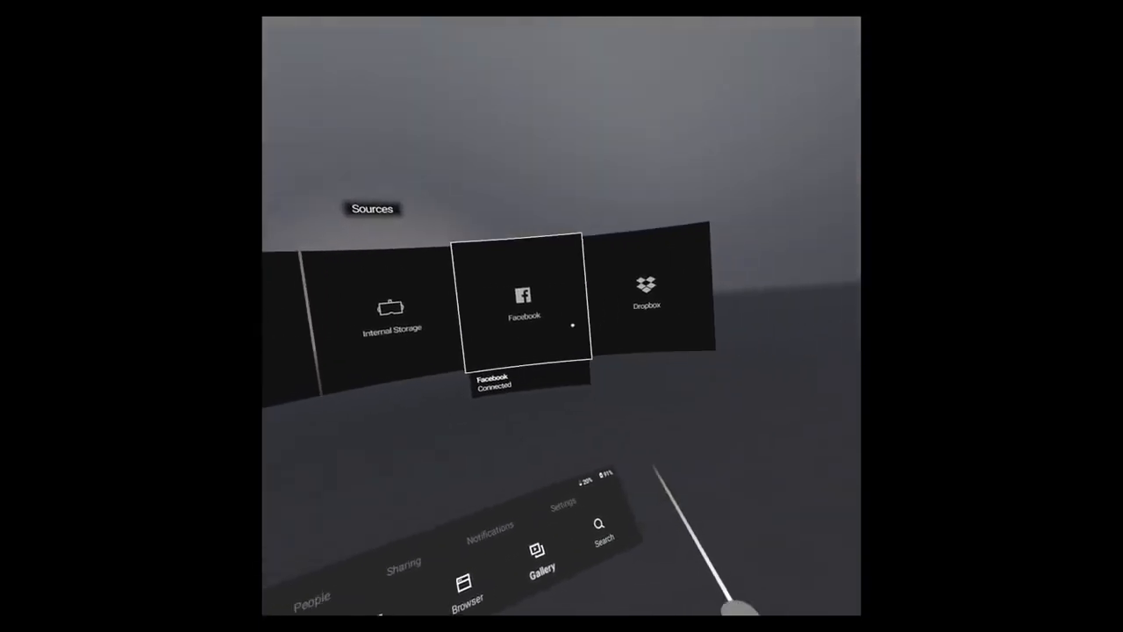
pyautogui.click(647, 299)
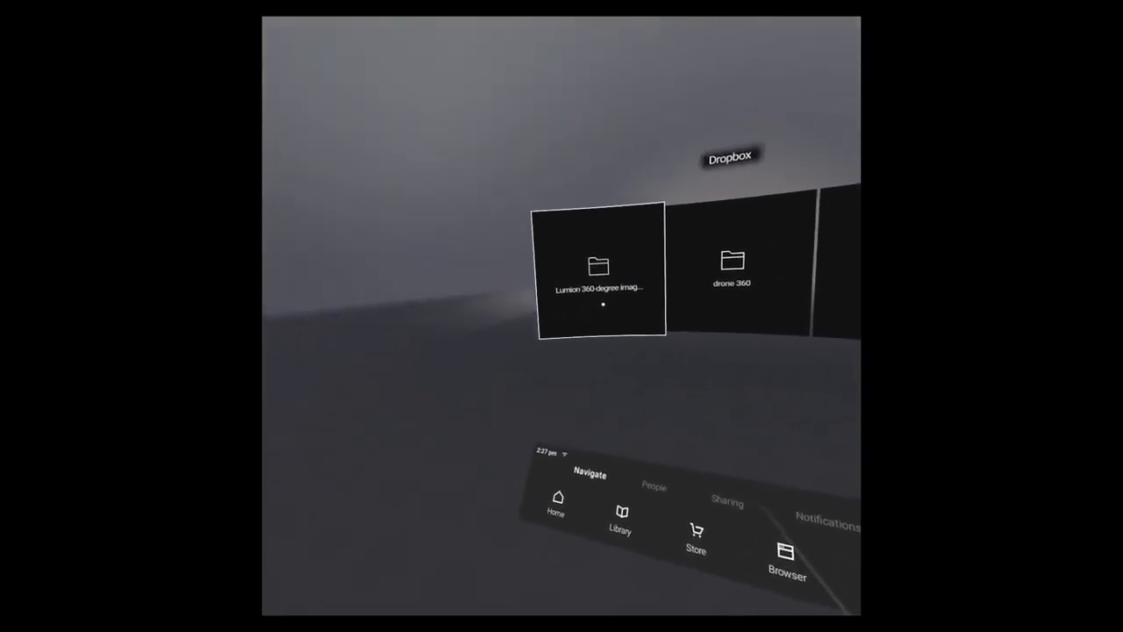
pyautogui.click(611, 295)
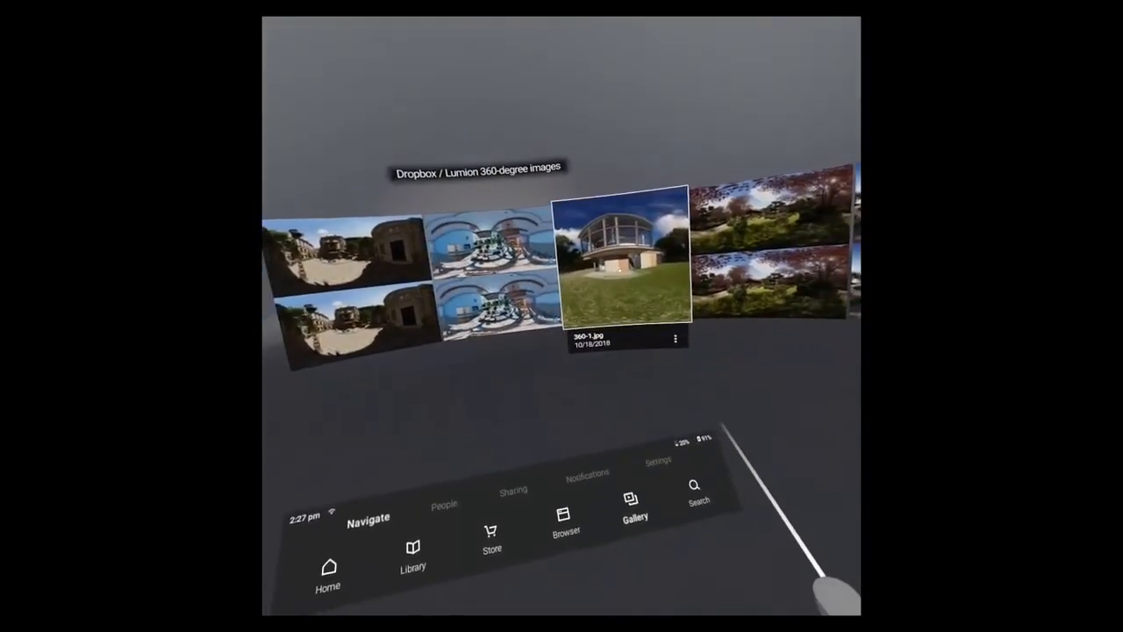
pyautogui.click(618, 263)
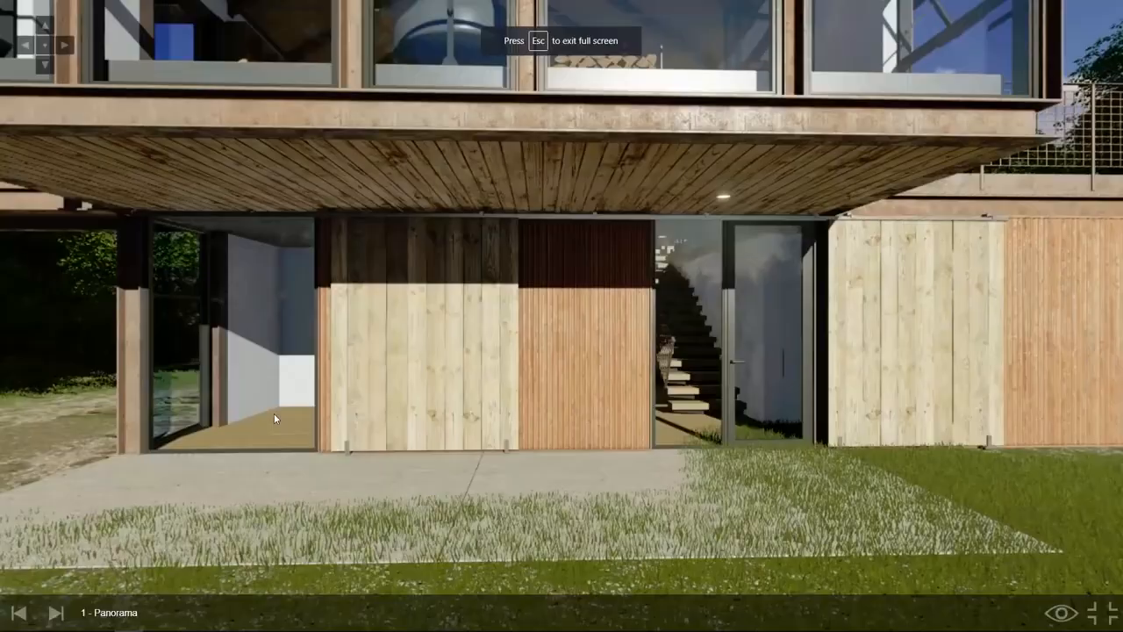
# Rotate the 1 - Panorama view in the MyLumion viewer from the house toward the trees and lawn.
pyautogui.moveTo(289, 413); pyautogui.dragTo(951, 326)
pyautogui.moveTo(285, 330); pyautogui.dragTo(847, 324)
pyautogui.moveTo(429, 366); pyautogui.dragTo(816, 374)
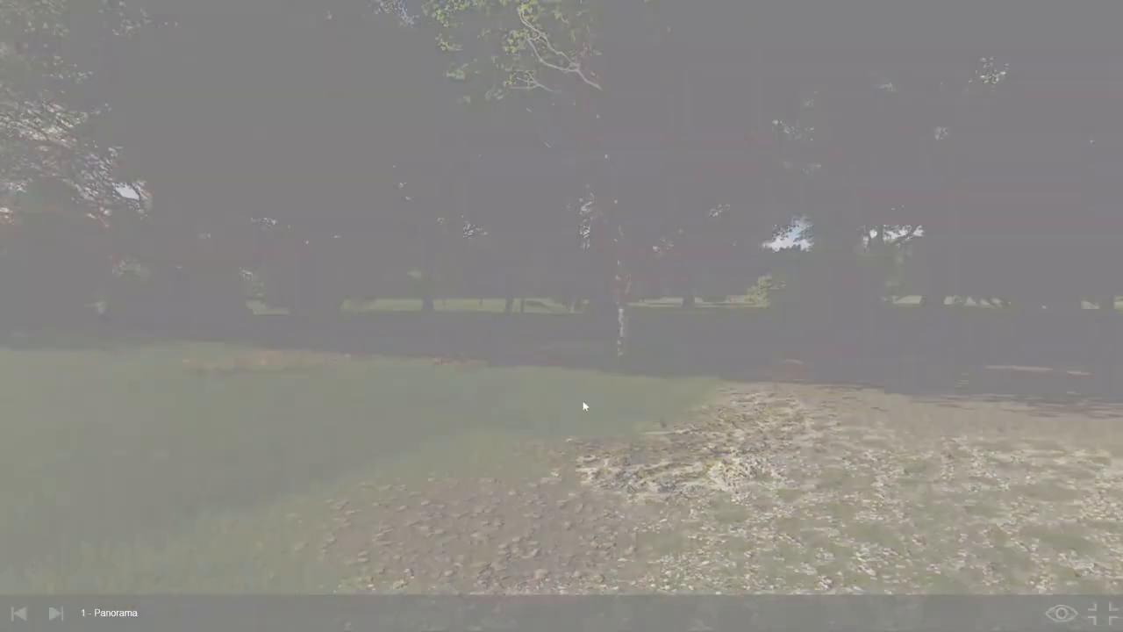